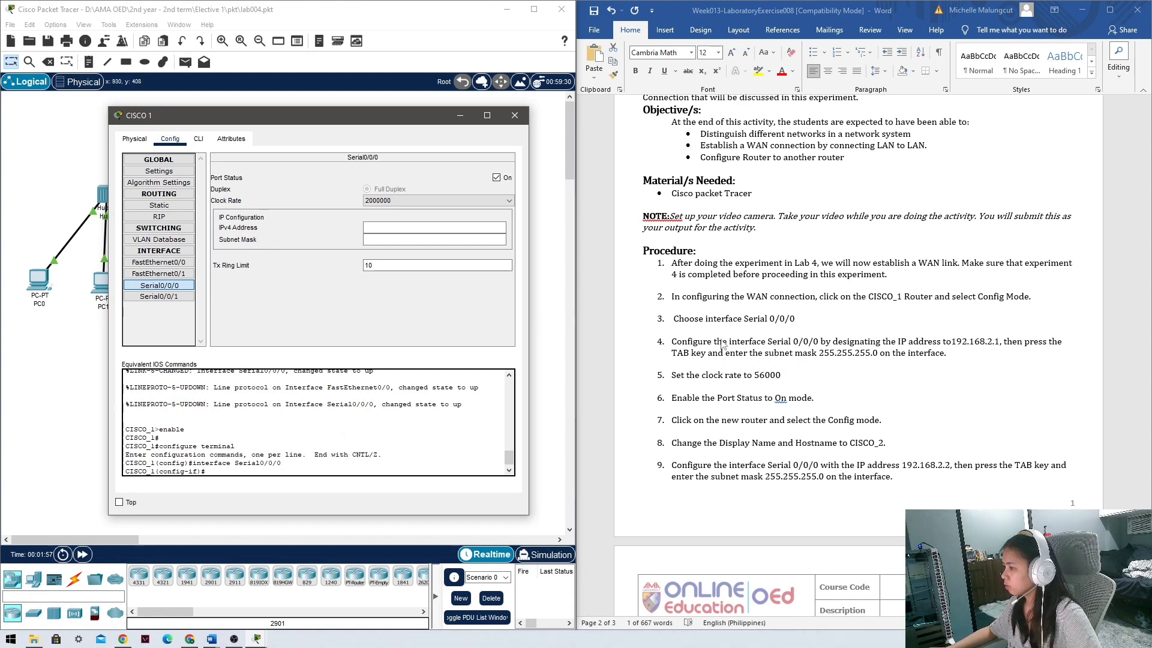
Step: Copy the IP address from instruction 4 and configure CISCO 1's Serial0/0/0 with IPv4 address 192.168.2.1 and subnet mask 255.255.255.0
{"action": "left_click", "coordinate": [954, 345]}
{"action": "mouse_move", "coordinate": [953, 343]}
{"action": "left_mouse_down"}
{"action": "mouse_move", "coordinate": [1005, 342]}
{"action": "mouse_move", "coordinate": [956, 341]}
{"action": "left_mouse_up"}
{"action": "left_click", "coordinate": [1000, 346]}
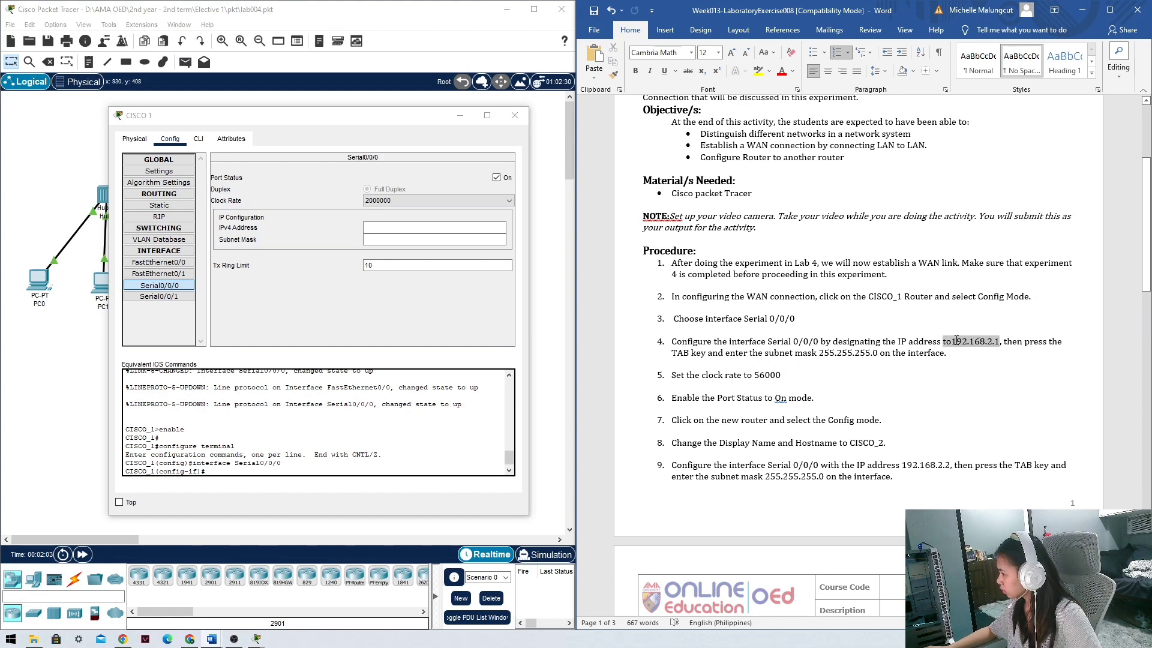
{"action": "key", "text": "ctrl+c"}
{"action": "left_click", "coordinate": [437, 228]}
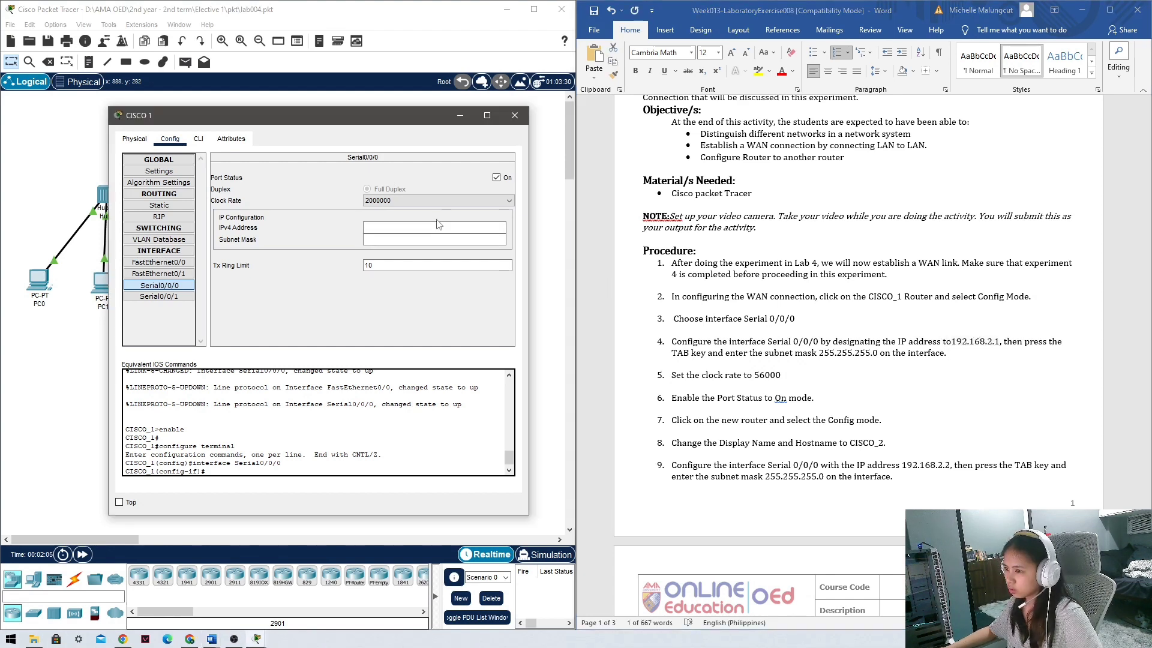
{"action": "key", "text": "ctrl+v"}
{"action": "key", "text": "Tab"}
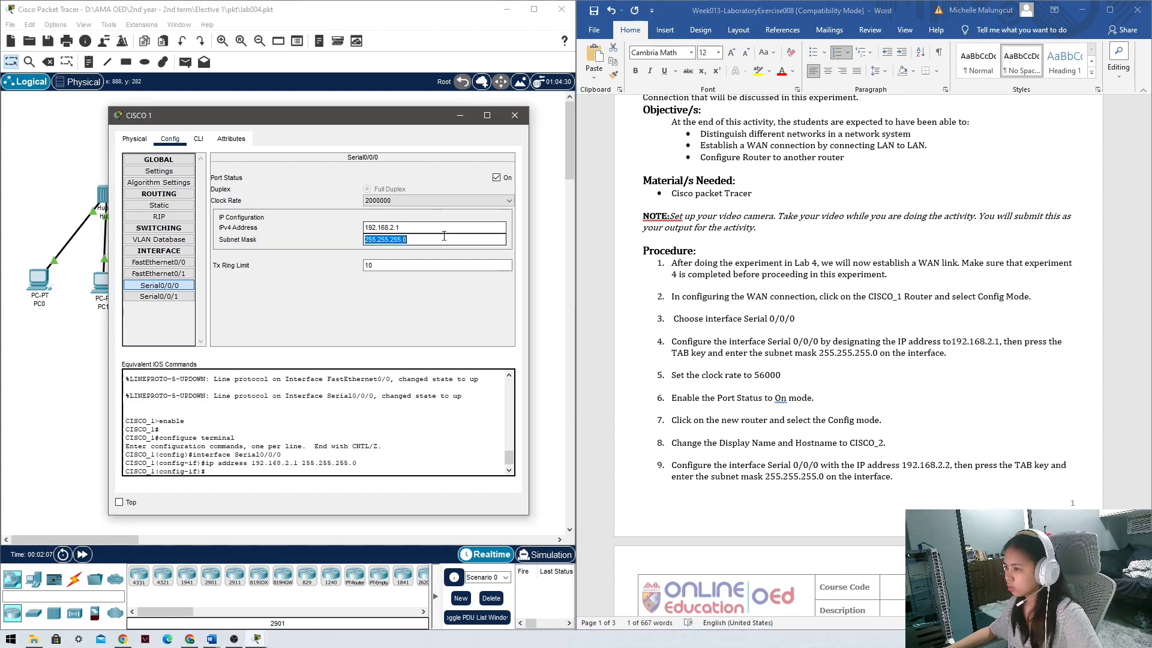
{"action": "left_click", "coordinate": [445, 232]}
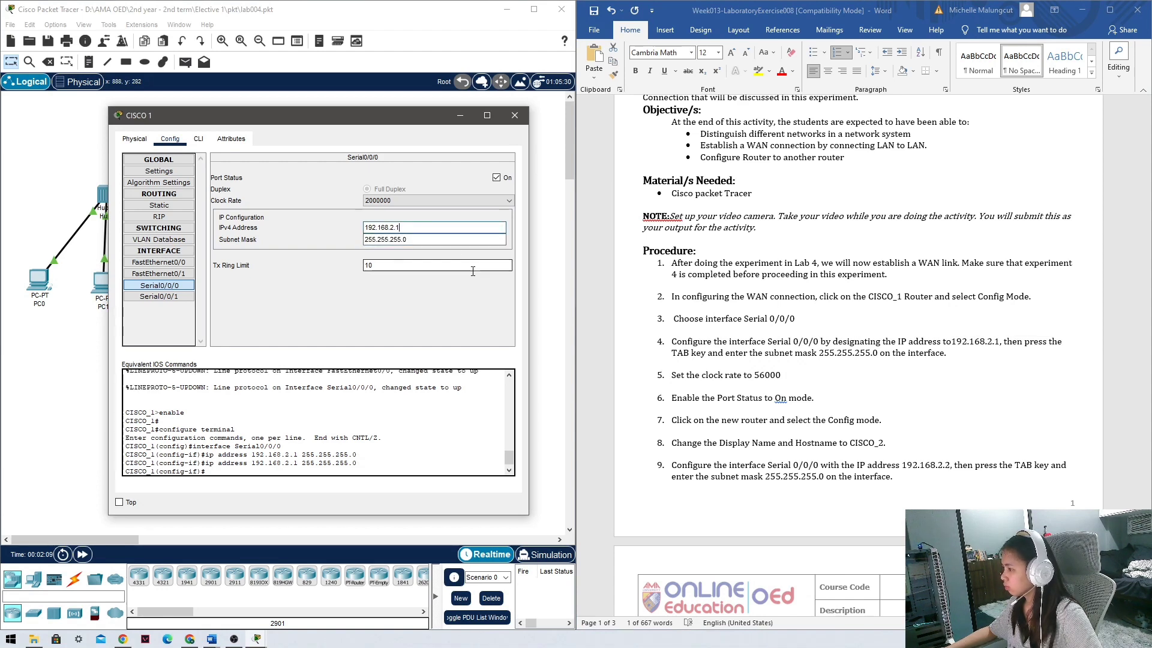
Step: Set the clock rate of CISCO 1's Serial0/0/0 to 56000 and close the router's configuration window
{"action": "left_click", "coordinate": [420, 200]}
{"action": "scroll", "coordinate": [407, 252], "scroll_direction": "up", "scroll_amount": 3}
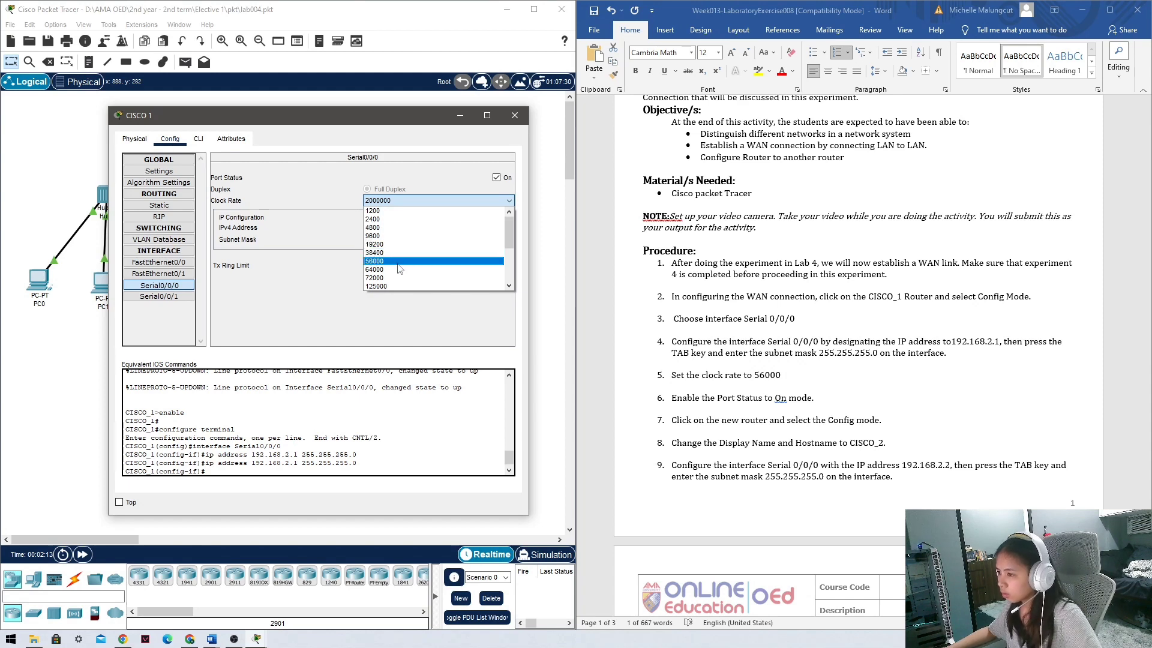
{"action": "left_click", "coordinate": [398, 262]}
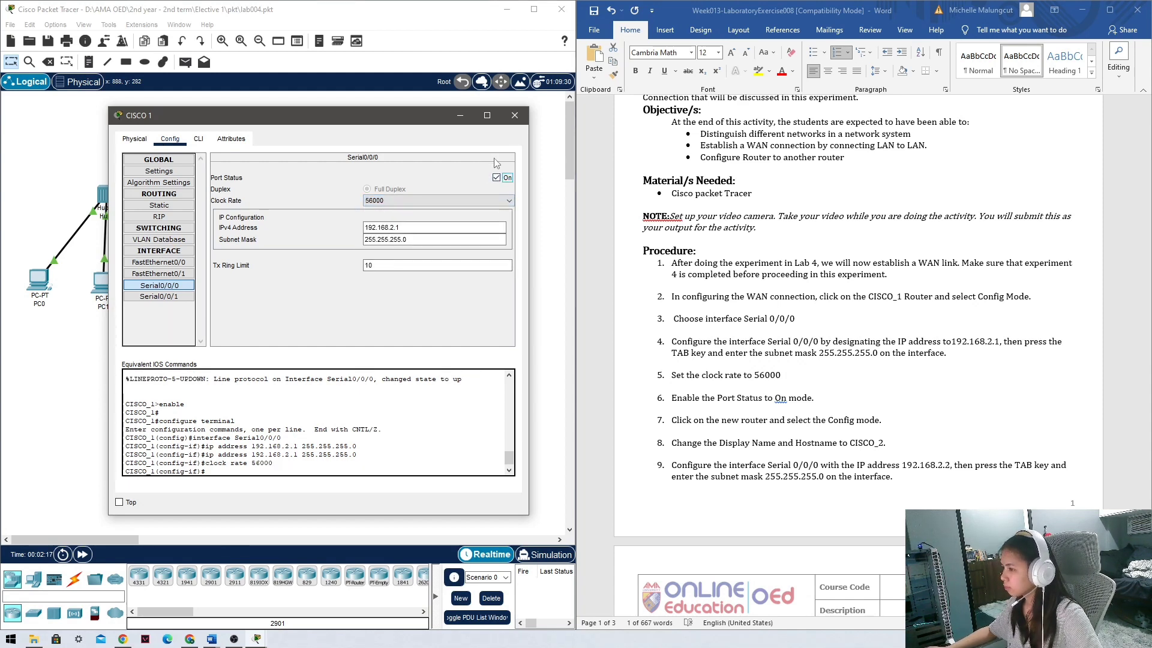
{"action": "left_click", "coordinate": [516, 119]}
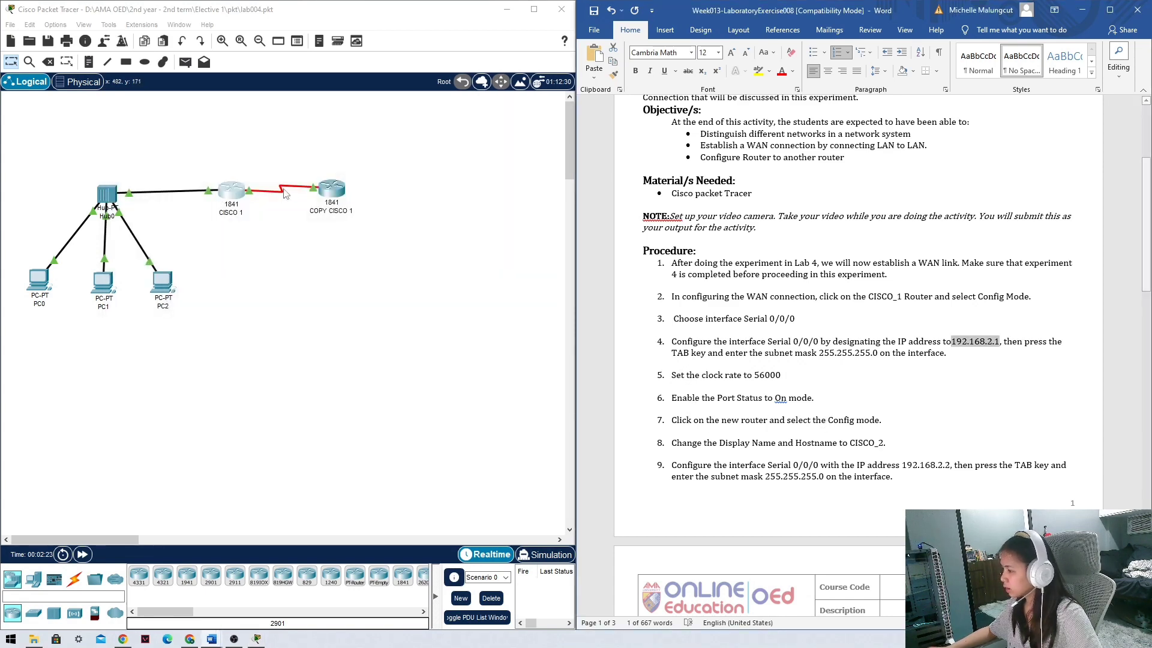
Step: Rename the COPY CISCO 1 router as CISCO 2, set its hostname to CISCO_2 and save its configuration to NVRAM
{"action": "left_click", "coordinate": [332, 190]}
{"action": "left_click", "coordinate": [427, 133]}
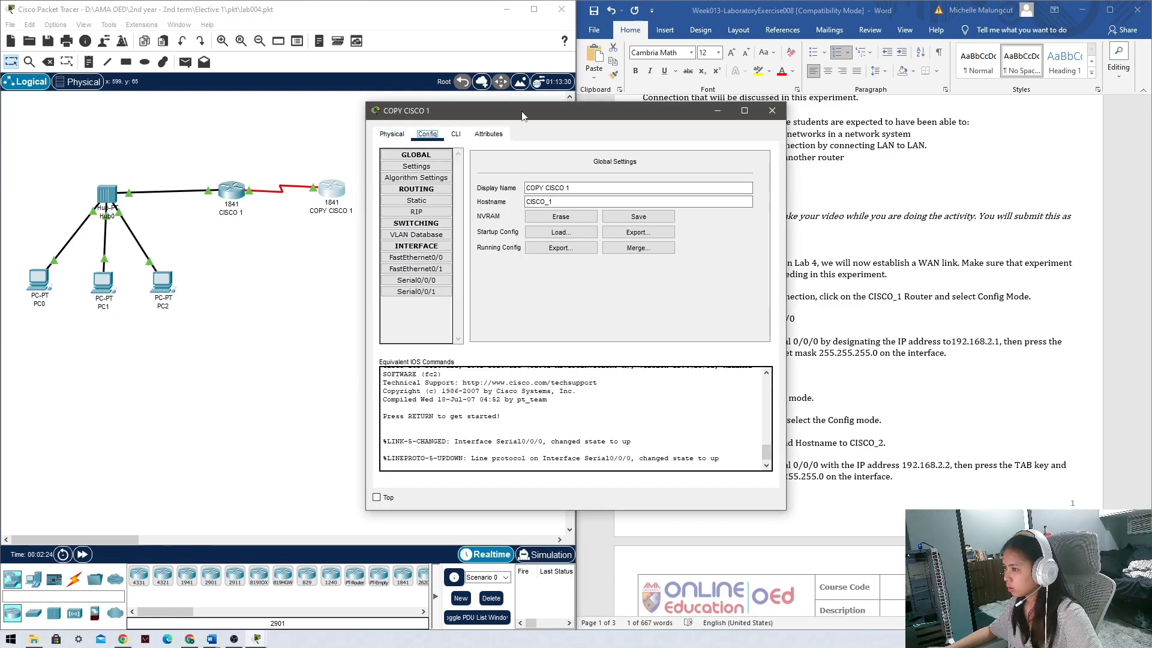
{"action": "left_click_drag", "start_coordinate": [554, 111], "coordinate": [302, 110]}
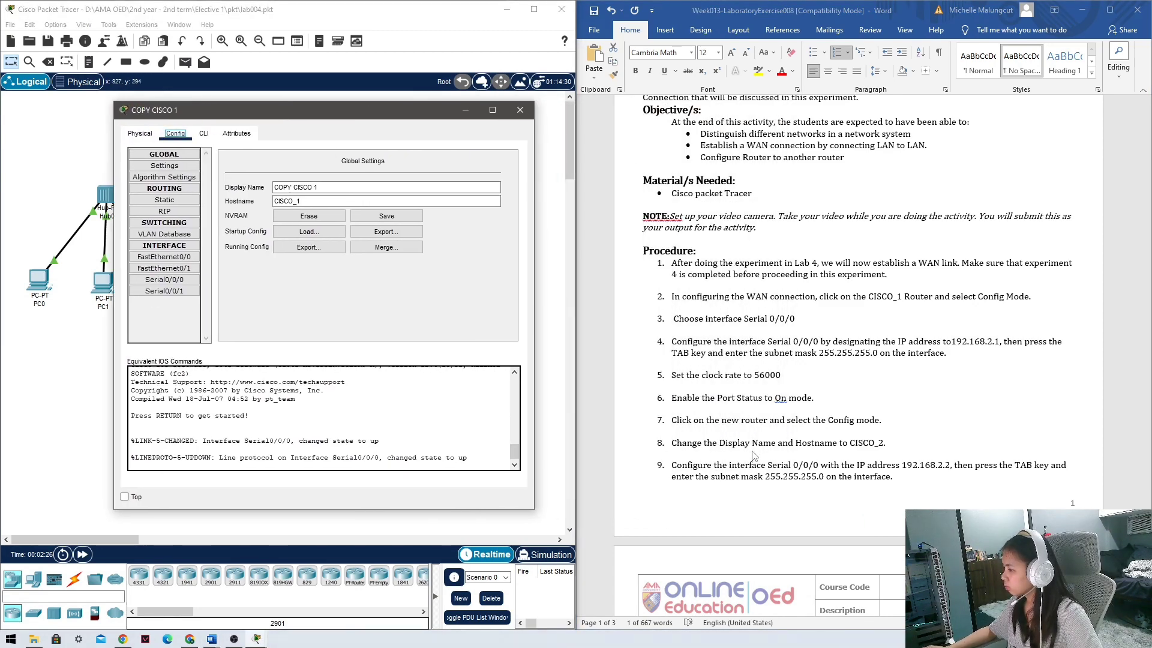
{"action": "mouse_move", "coordinate": [874, 444]}
{"action": "left_mouse_down"}
{"action": "mouse_move", "coordinate": [851, 445]}
{"action": "mouse_move", "coordinate": [883, 445]}
{"action": "left_mouse_up"}
{"action": "left_click", "coordinate": [851, 445]}
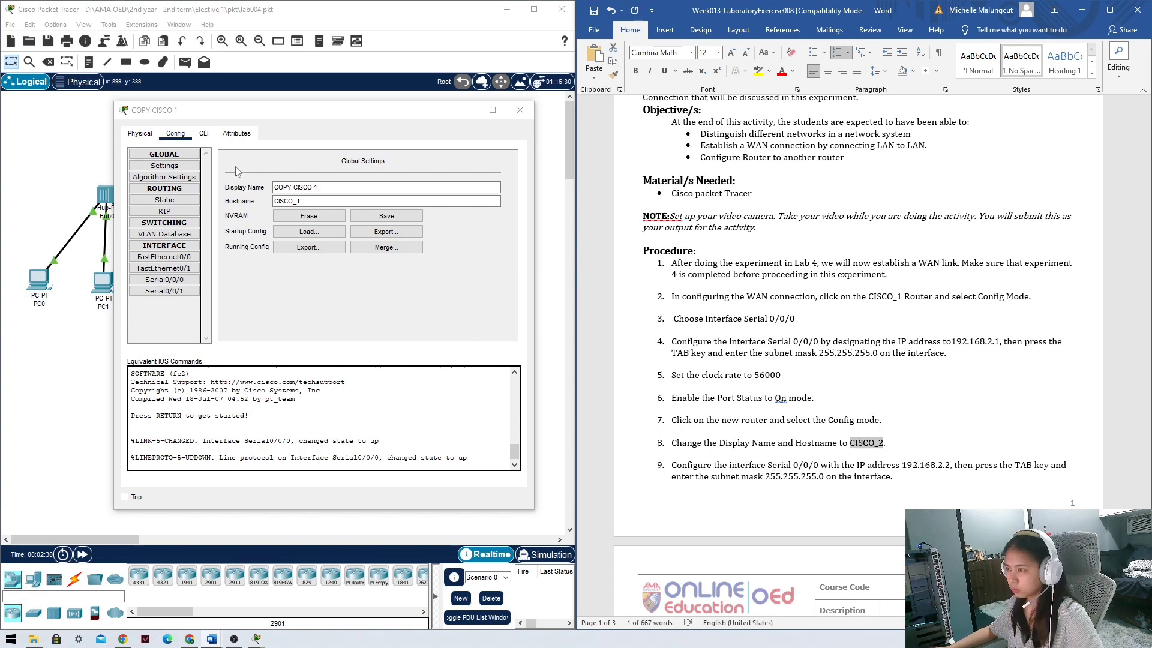
{"action": "triple_click", "coordinate": [328, 187]}
{"action": "key", "text": "ctrl+v"}
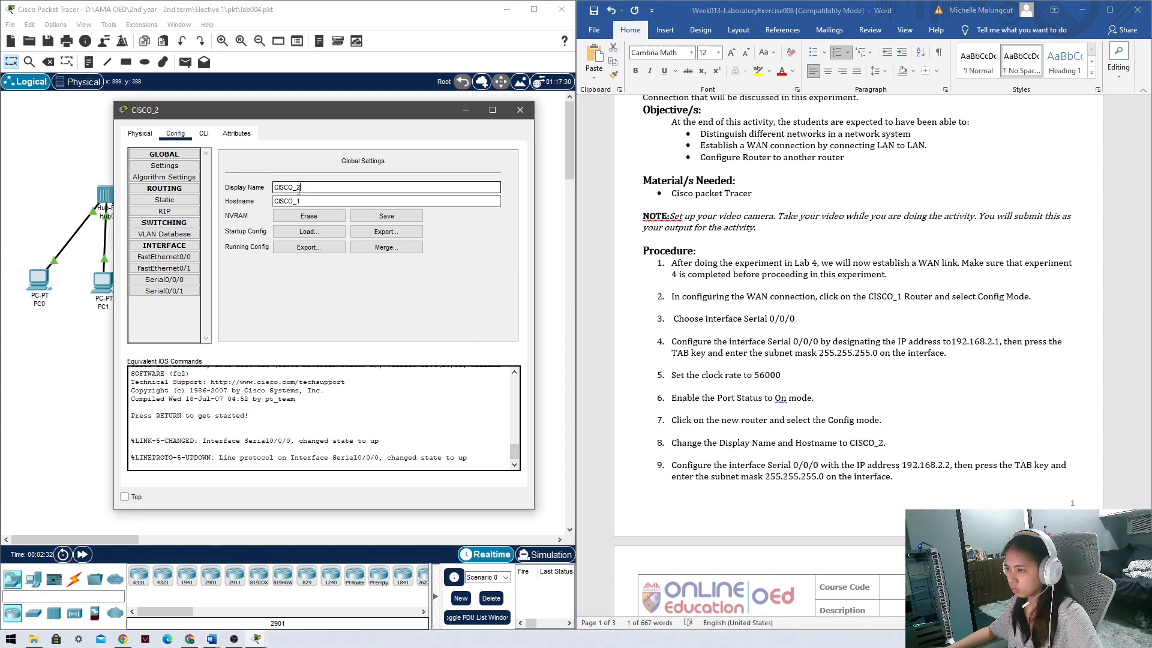
{"action": "left_click", "coordinate": [311, 201]}
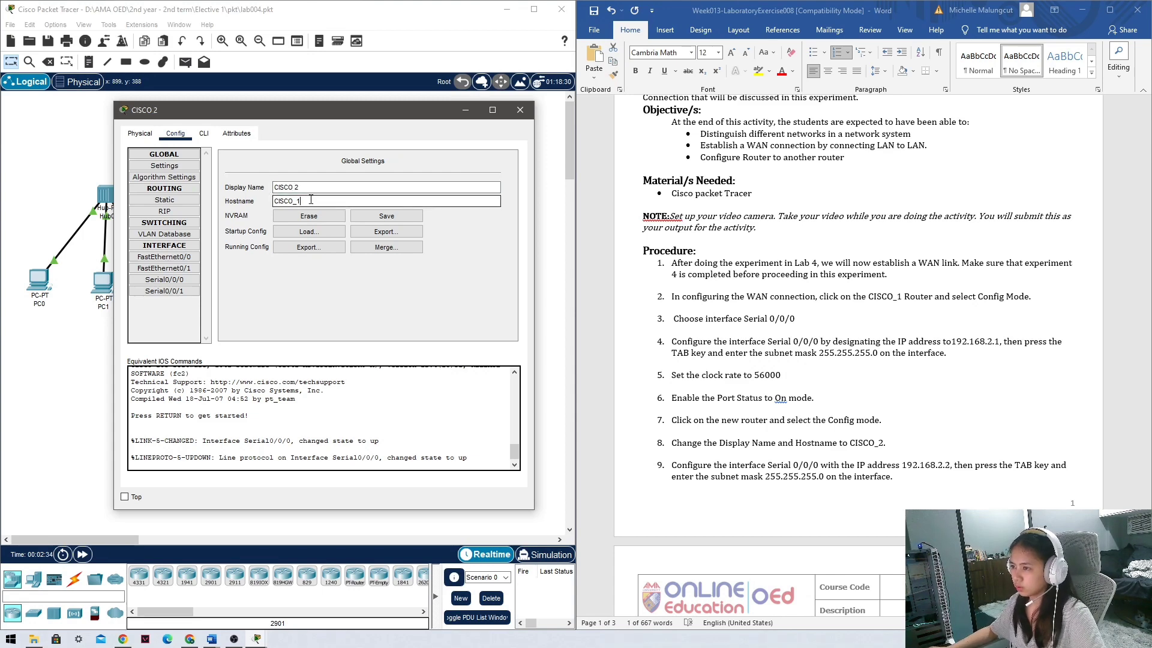
{"action": "left_click", "coordinate": [386, 216]}
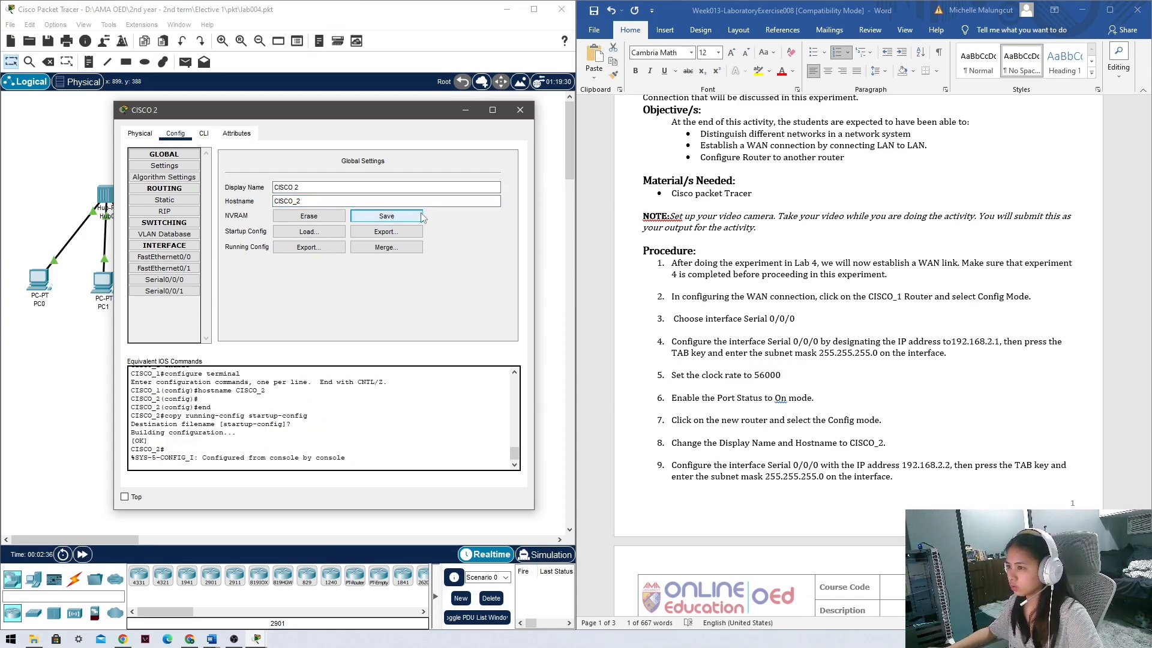
Step: Copy the IP address from instruction 9 and configure CISCO 2's Serial0/0/0 with IPv4 address 192.168.2.2 and subnet mask 255.255.255.0
{"action": "scroll", "coordinate": [696, 427], "scroll_direction": "down", "scroll_amount": 3}
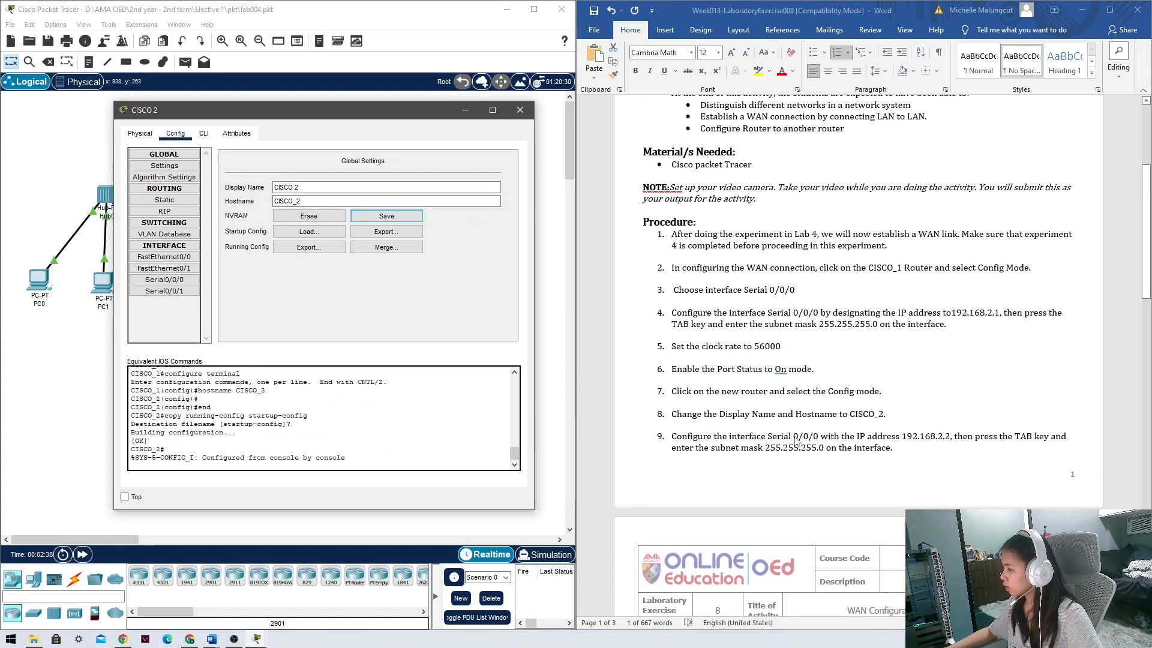
{"action": "left_click_drag", "start_coordinate": [902, 379], "coordinate": [949, 379]}
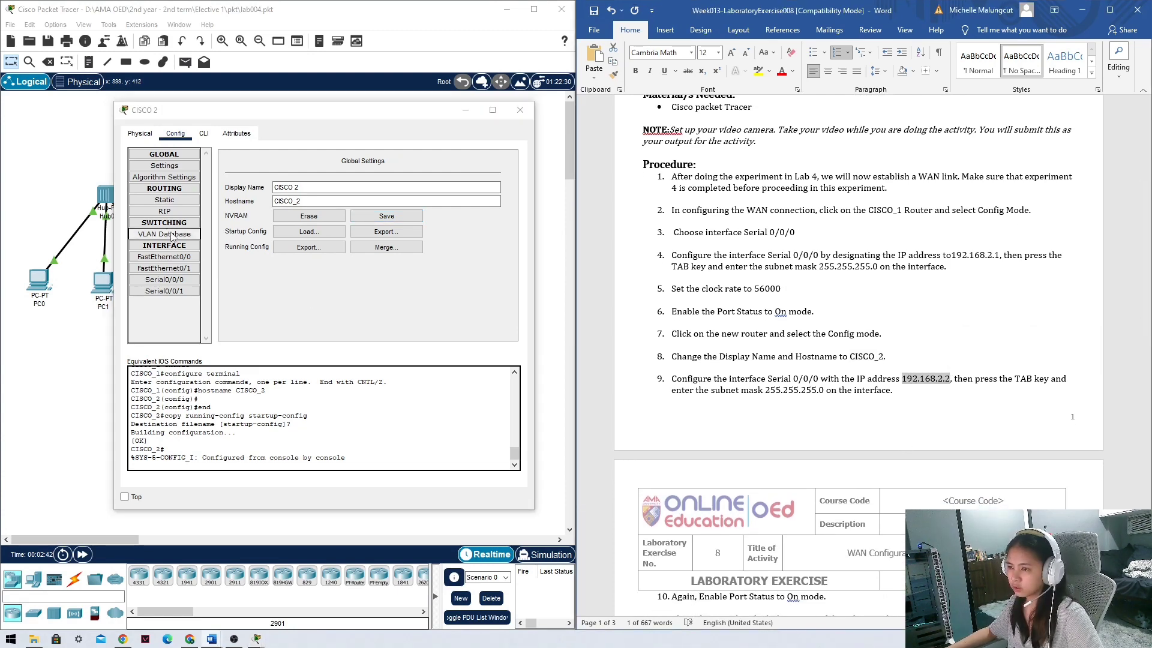
{"action": "left_click", "coordinate": [163, 279]}
{"action": "left_click", "coordinate": [409, 221]}
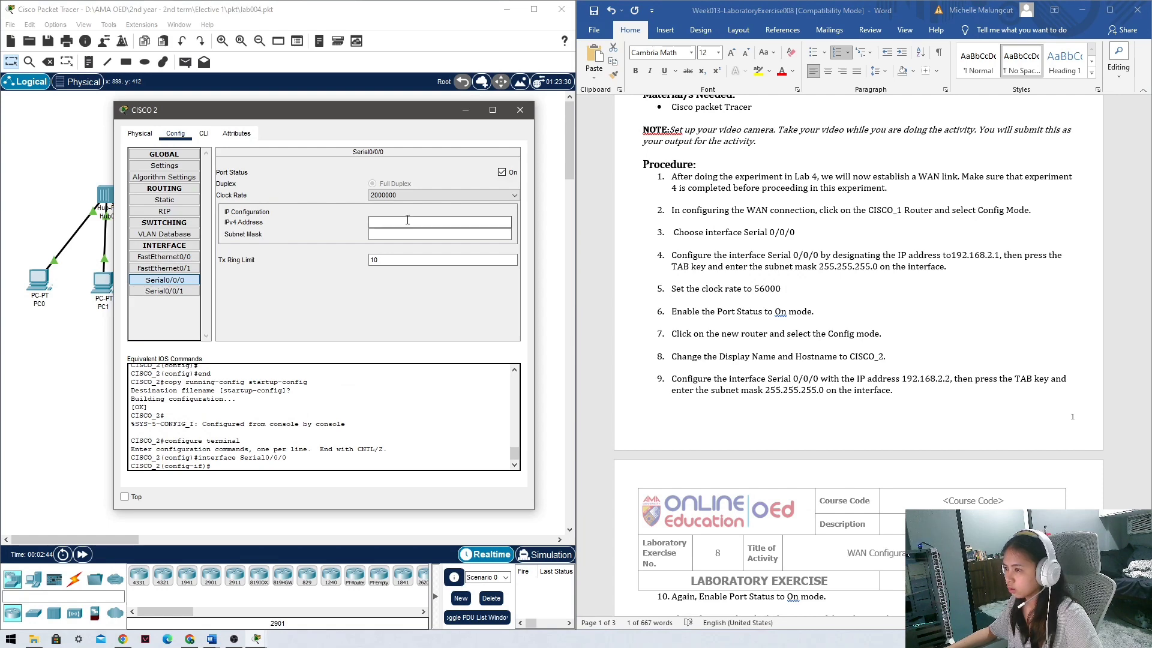
{"action": "key", "text": "ctrl+v"}
{"action": "key", "text": "Tab"}
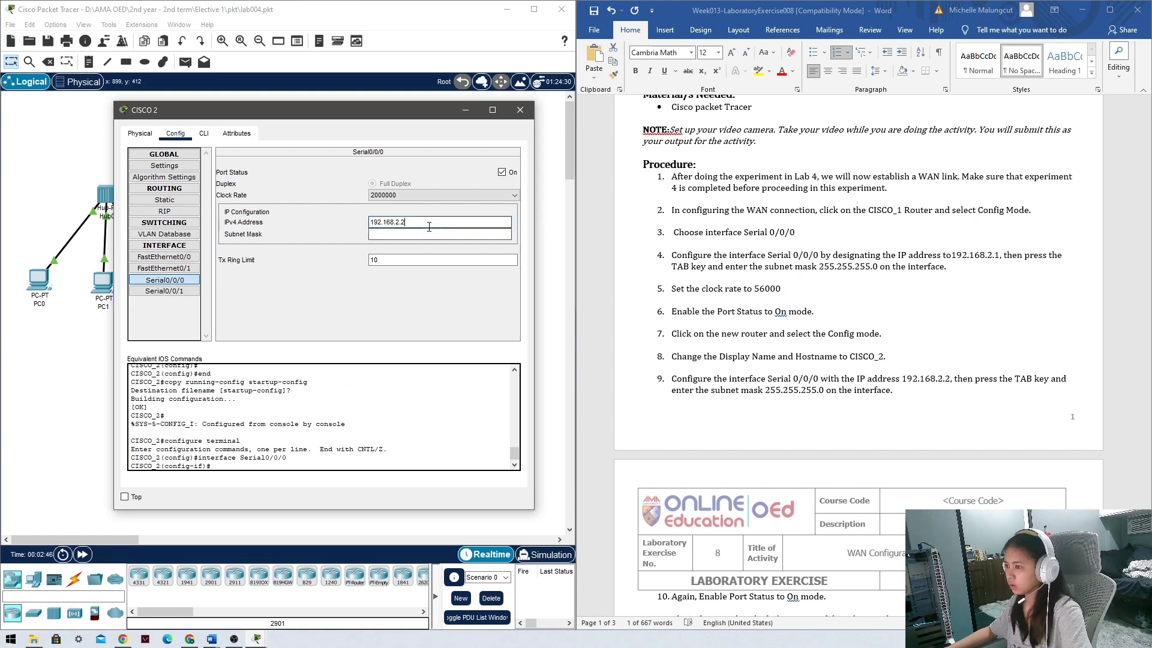
Step: Choose a clock rate of 56000 for CISCO 2's Serial0/0/0, switch its port status off and back on, and close the configuration window
{"action": "left_click", "coordinate": [470, 198]}
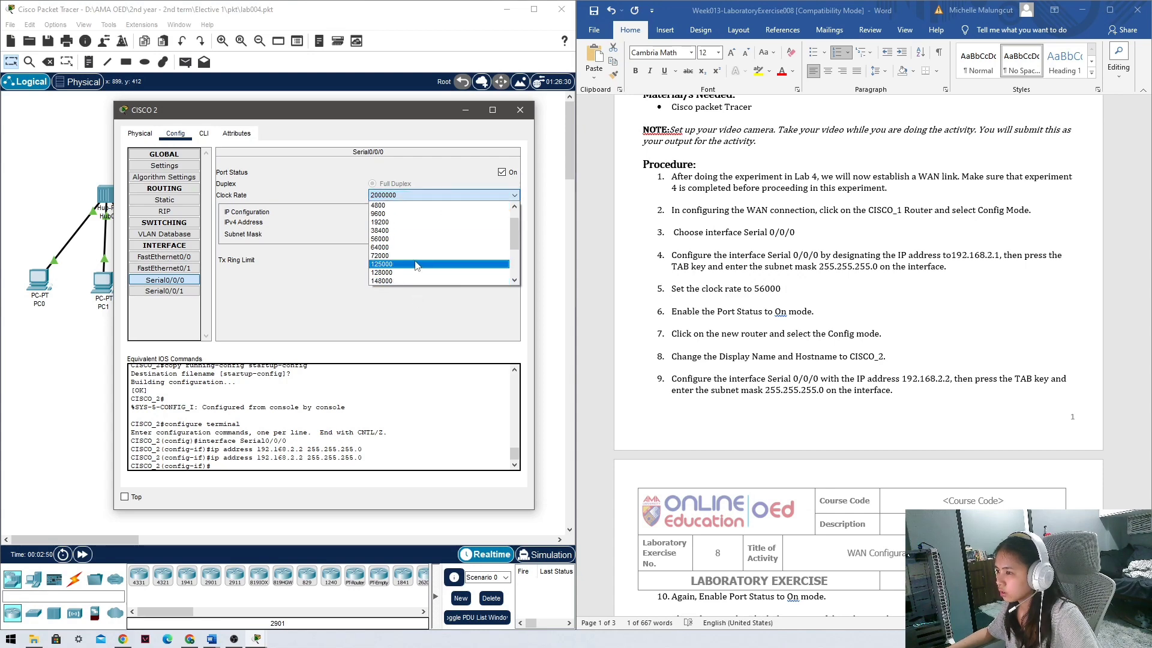
{"action": "left_click", "coordinate": [408, 257]}
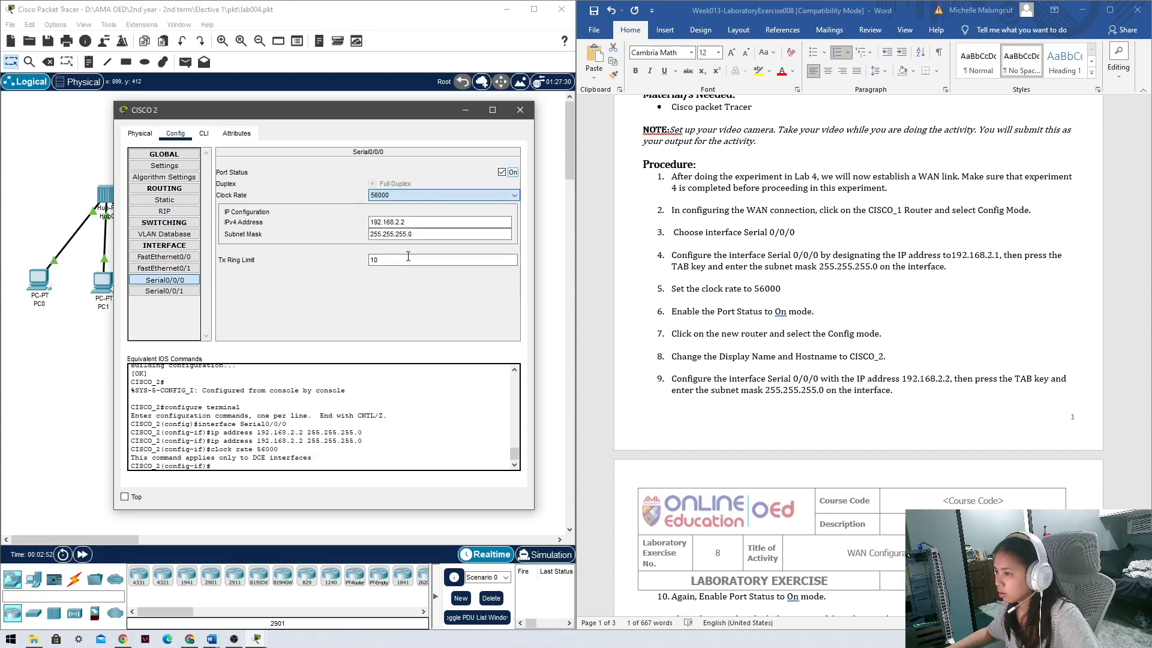
{"action": "left_click", "coordinate": [503, 173]}
{"action": "left_click", "coordinate": [503, 173]}
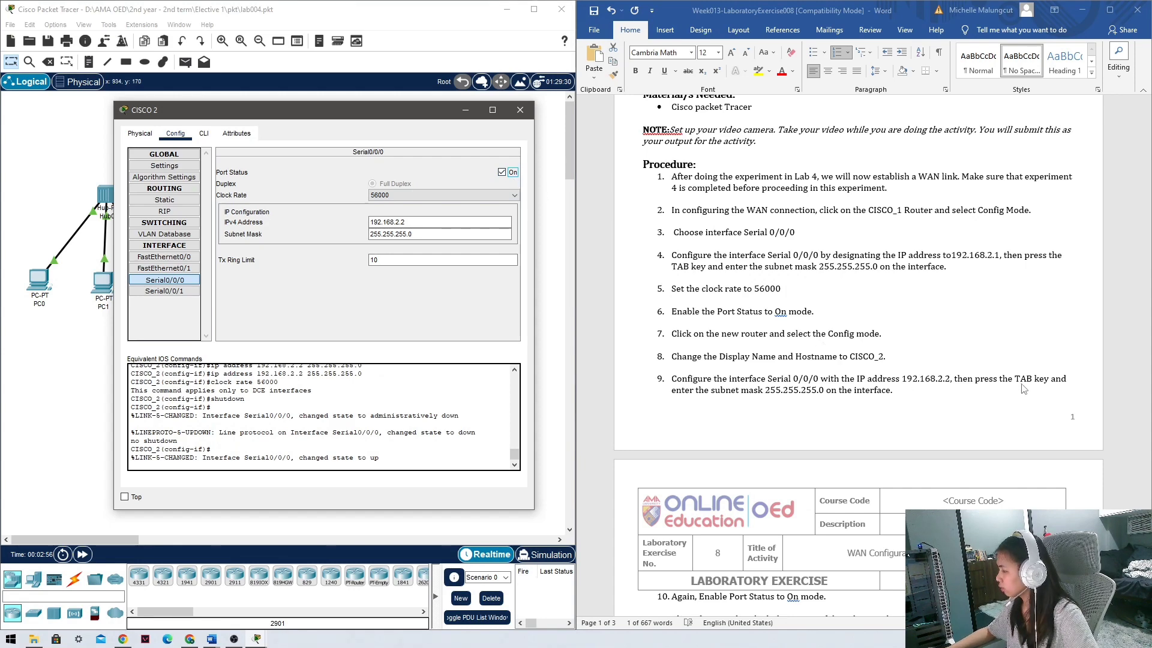
{"action": "scroll", "coordinate": [816, 412], "scroll_direction": "down", "scroll_amount": 8}
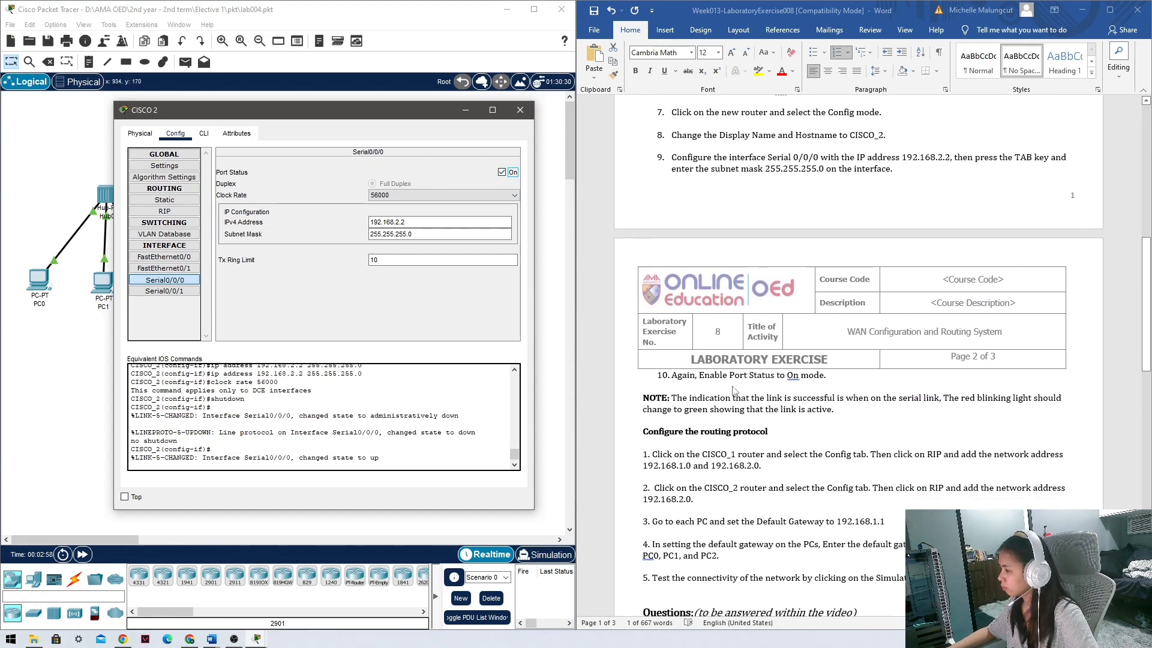
{"action": "left_click", "coordinate": [520, 110]}
Step: Read the note about the serial link's indicator light and move the CISCO 2 router slightly farther from CISCO 1
{"action": "left_click_drag", "start_coordinate": [672, 360], "coordinate": [1064, 360]}
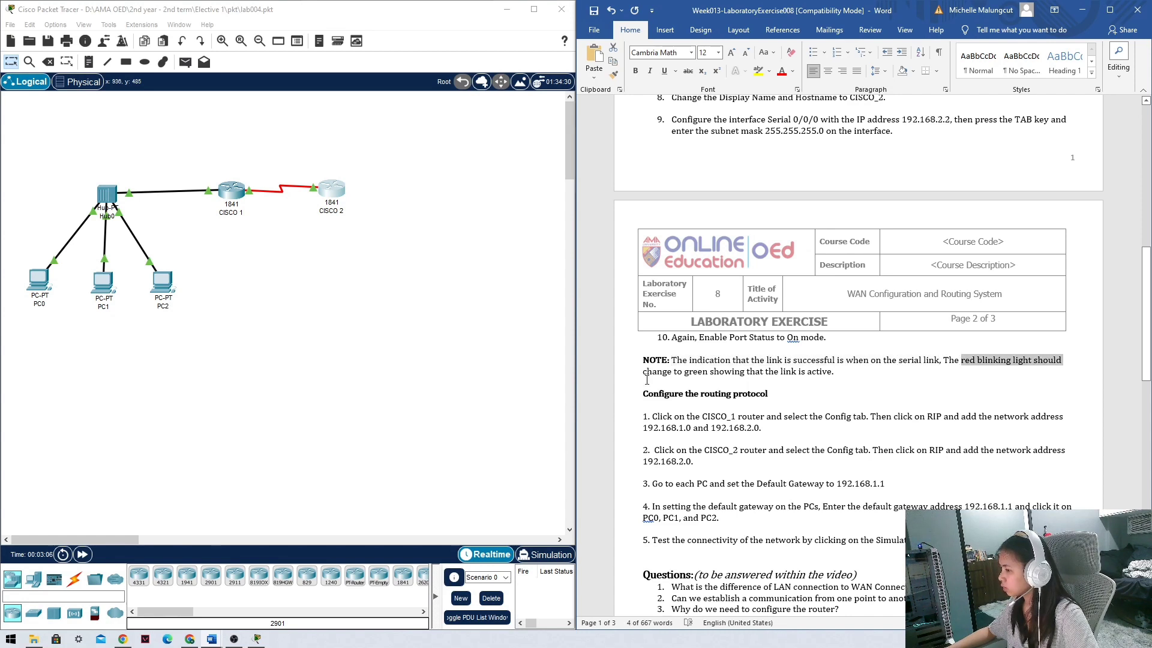
{"action": "left_click_drag", "start_coordinate": [684, 371], "coordinate": [819, 372]}
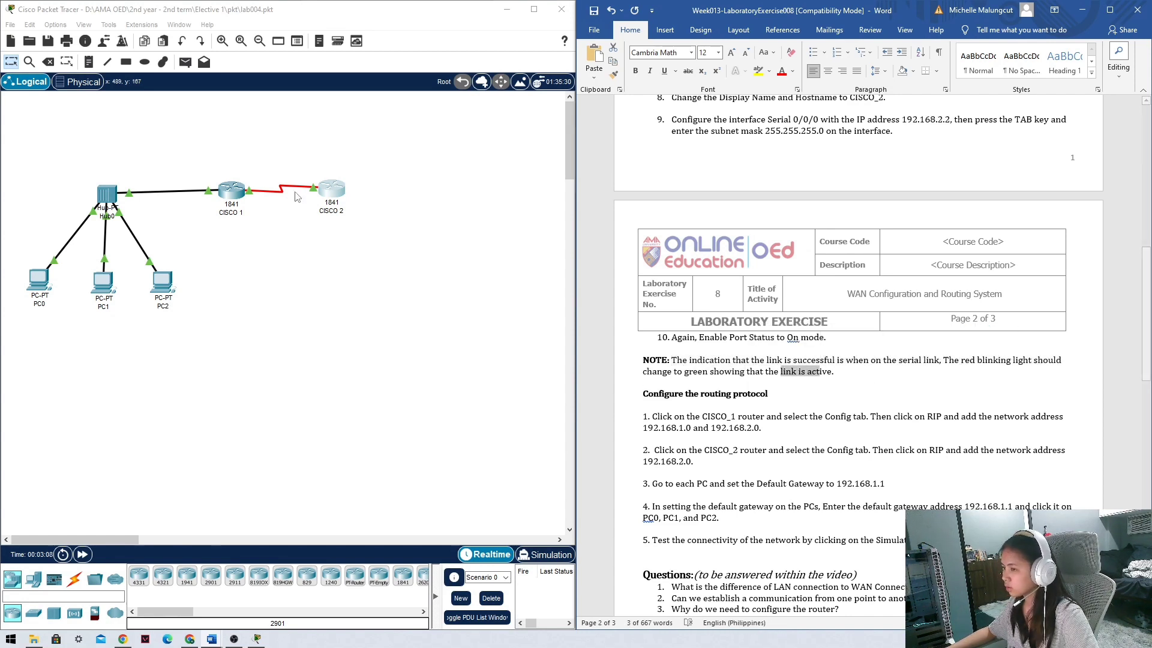
{"action": "left_click_drag", "start_coordinate": [318, 192], "coordinate": [356, 196]}
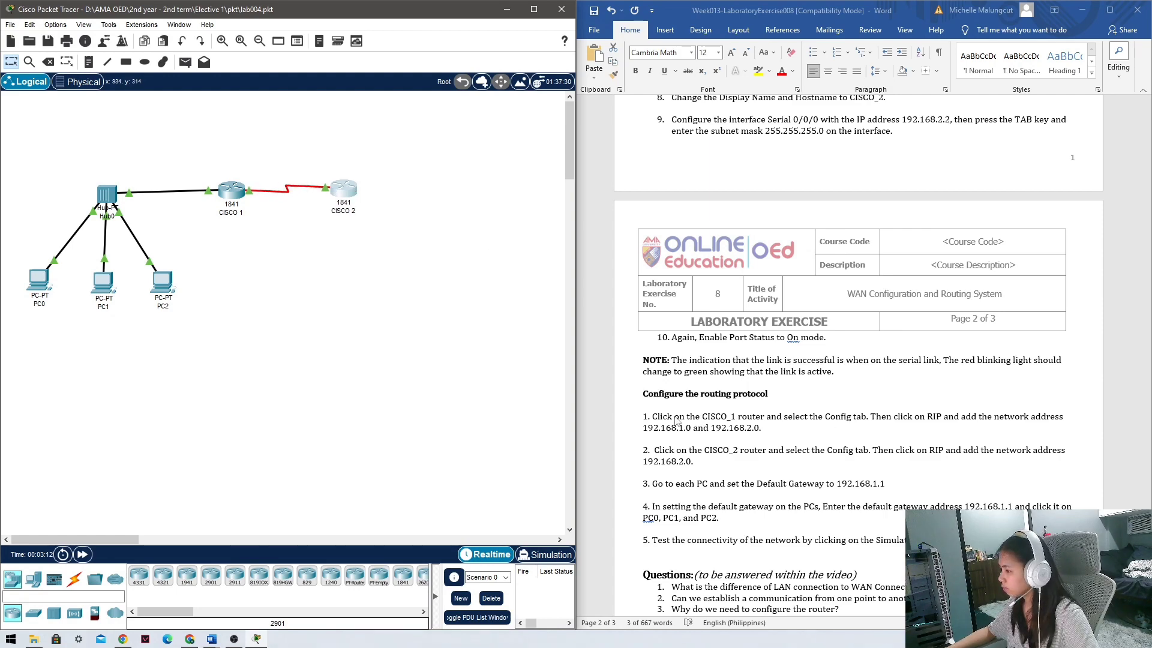
Step: Open CISCO 1's RIP routing settings and add the network 192.168.1.0, copied from the routing protocol instructions
{"action": "scroll", "coordinate": [678, 422], "scroll_direction": "down", "scroll_amount": 2}
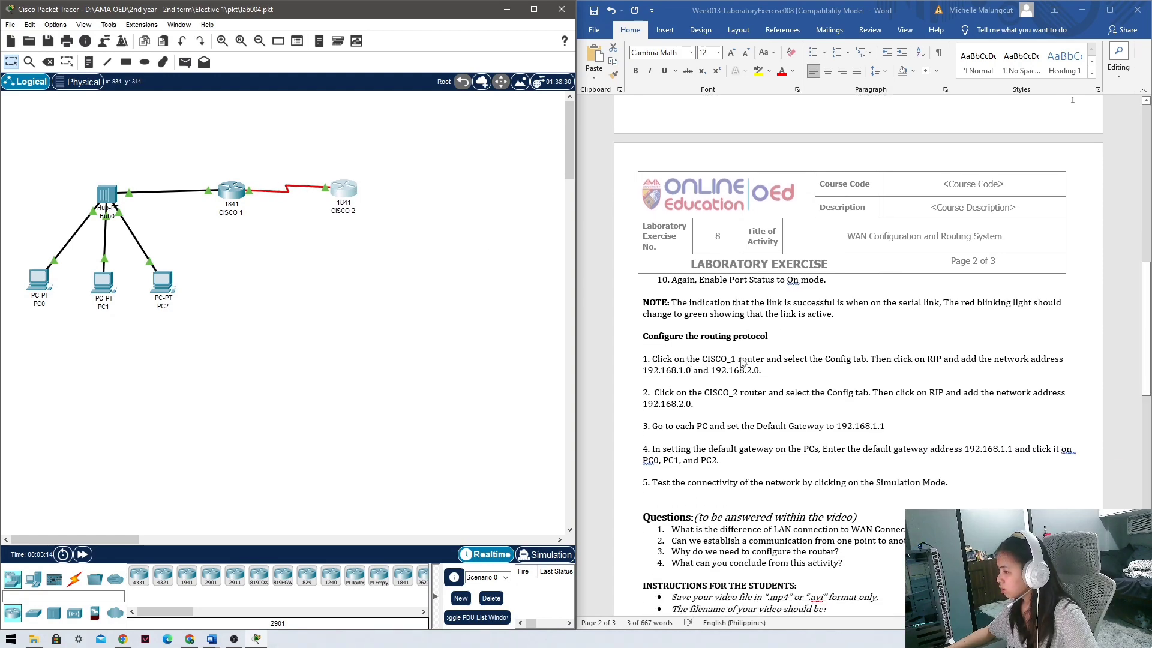
{"action": "left_click", "coordinate": [233, 190]}
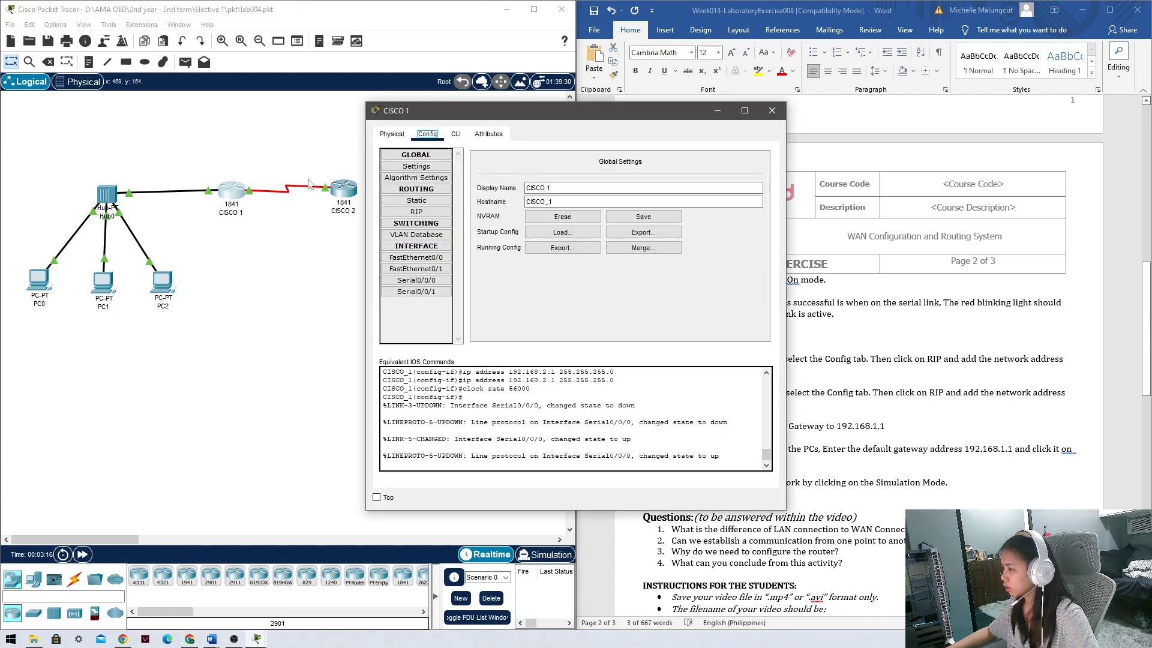
{"action": "left_click_drag", "start_coordinate": [514, 118], "coordinate": [241, 125]}
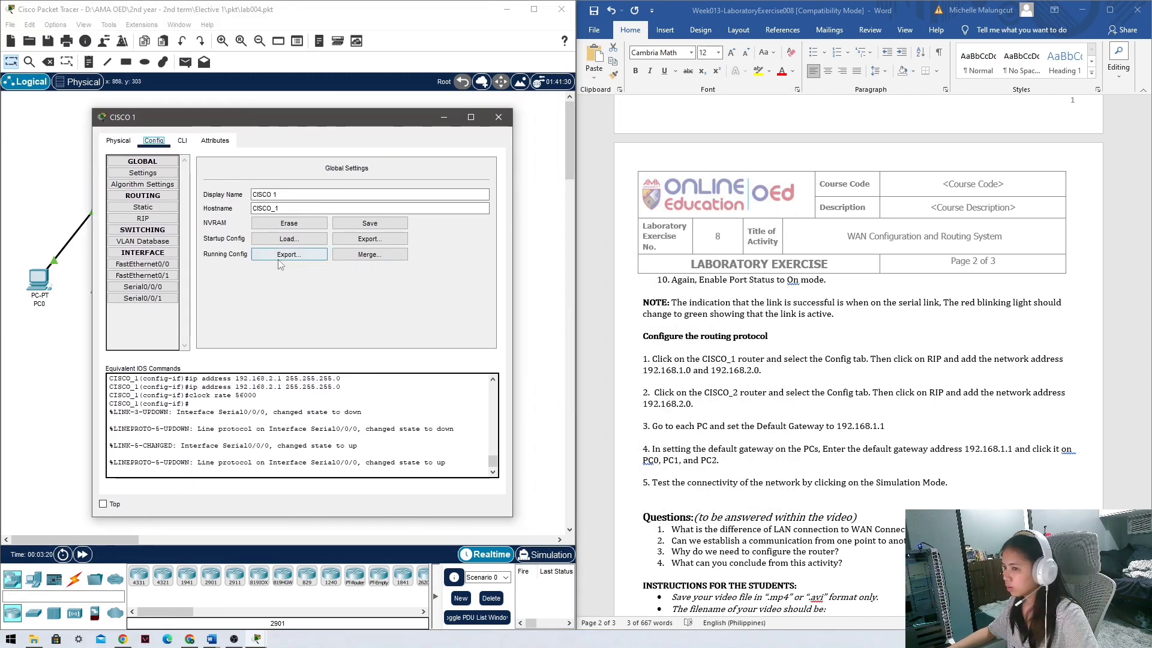
{"action": "left_click", "coordinate": [143, 219]}
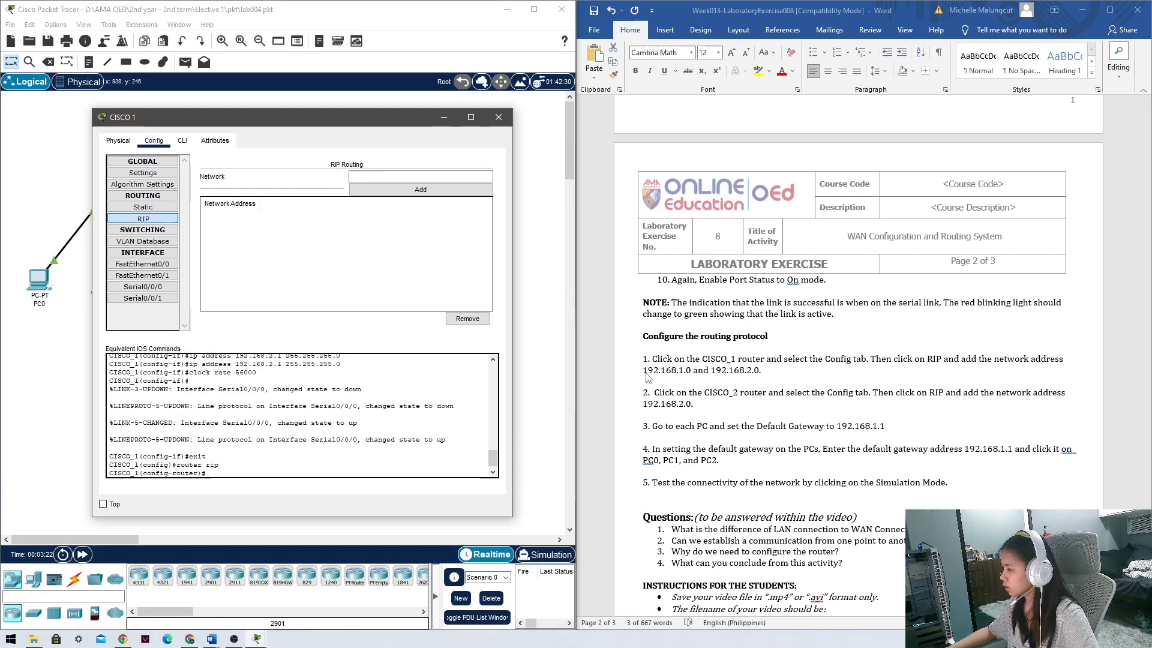
{"action": "left_click_drag", "start_coordinate": [644, 370], "coordinate": [679, 370]}
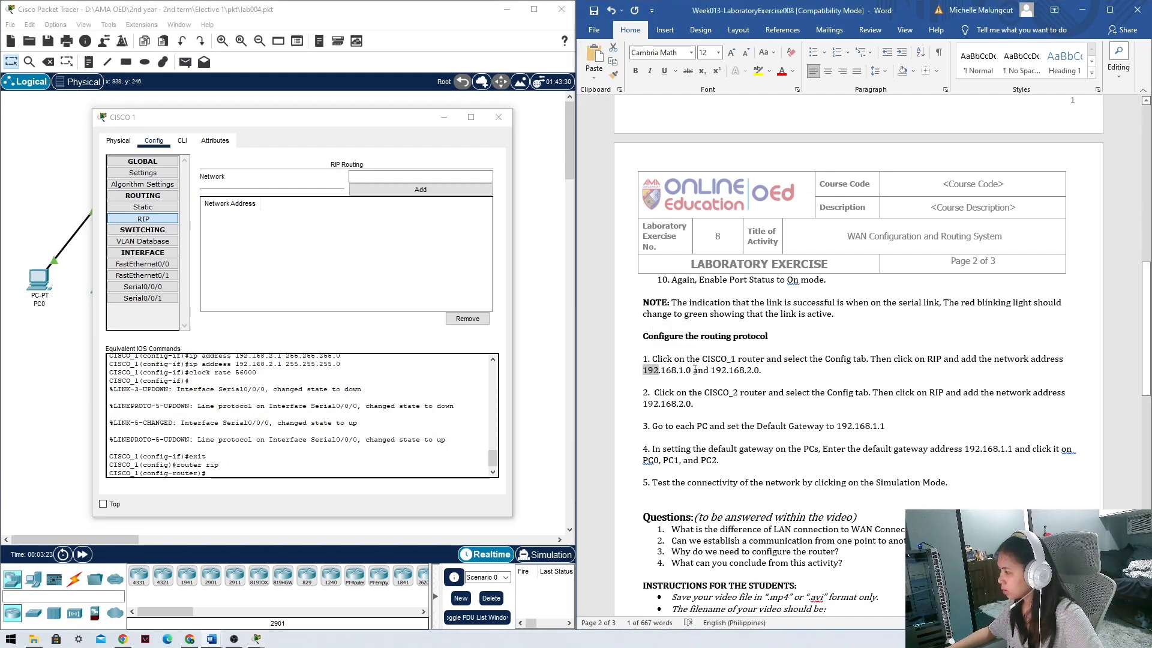
{"action": "left_click_drag", "start_coordinate": [692, 370], "coordinate": [693, 370]}
{"action": "key", "text": "ctrl+c"}
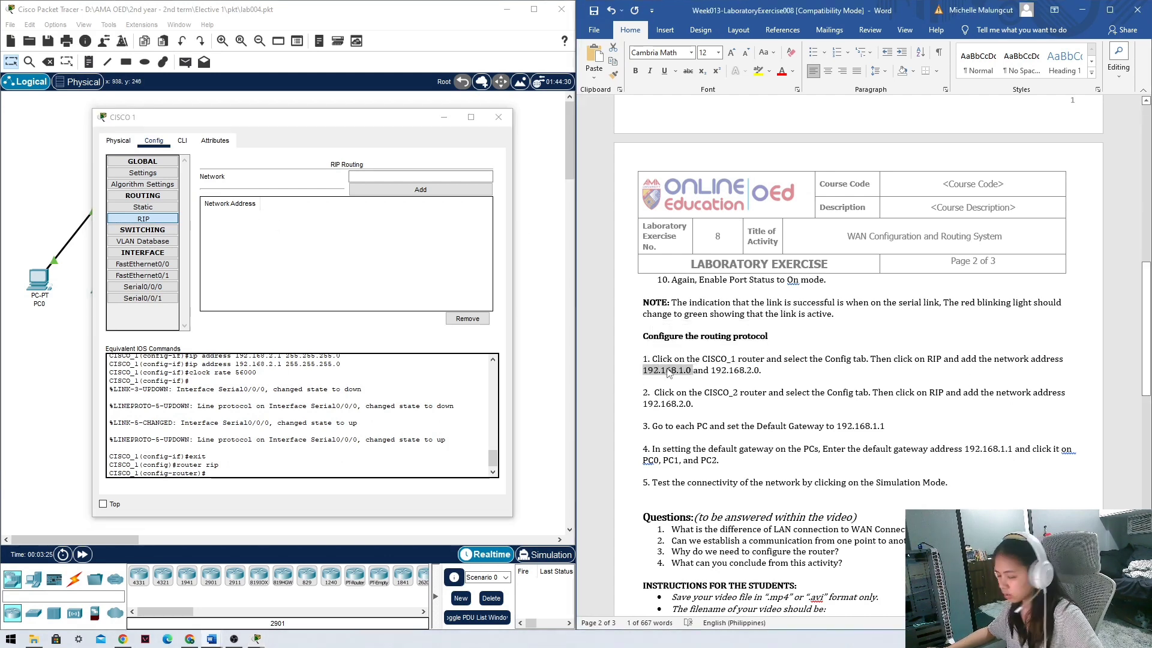
{"action": "left_click", "coordinate": [405, 177]}
{"action": "key", "text": "ctrl+v"}
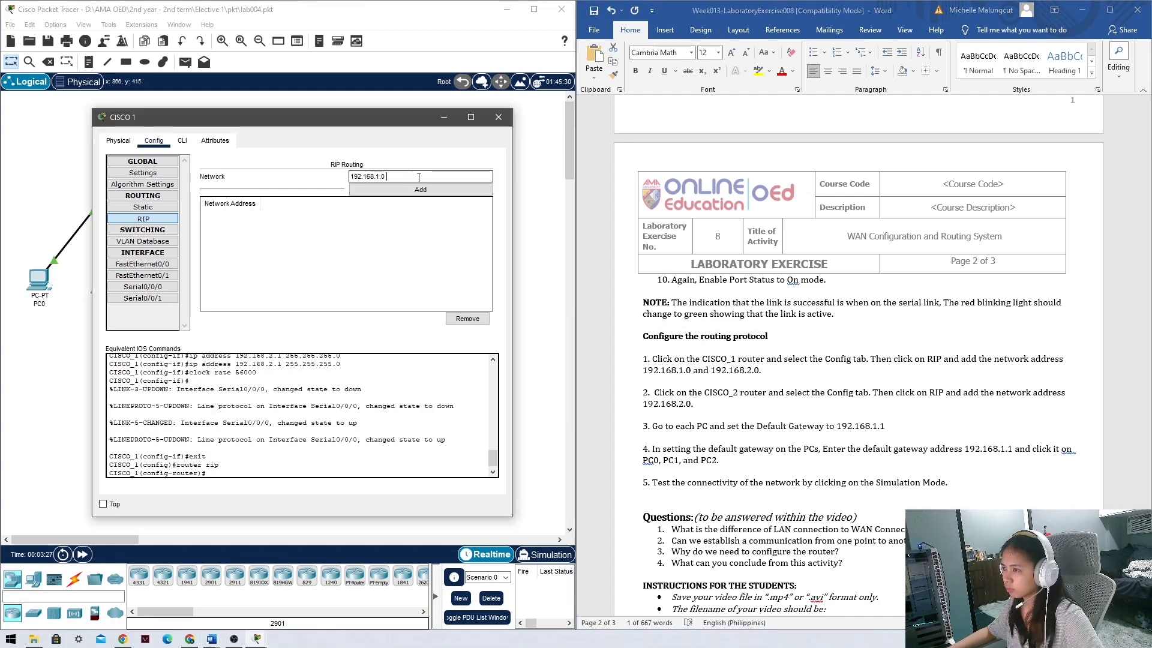
{"action": "left_click", "coordinate": [391, 190]}
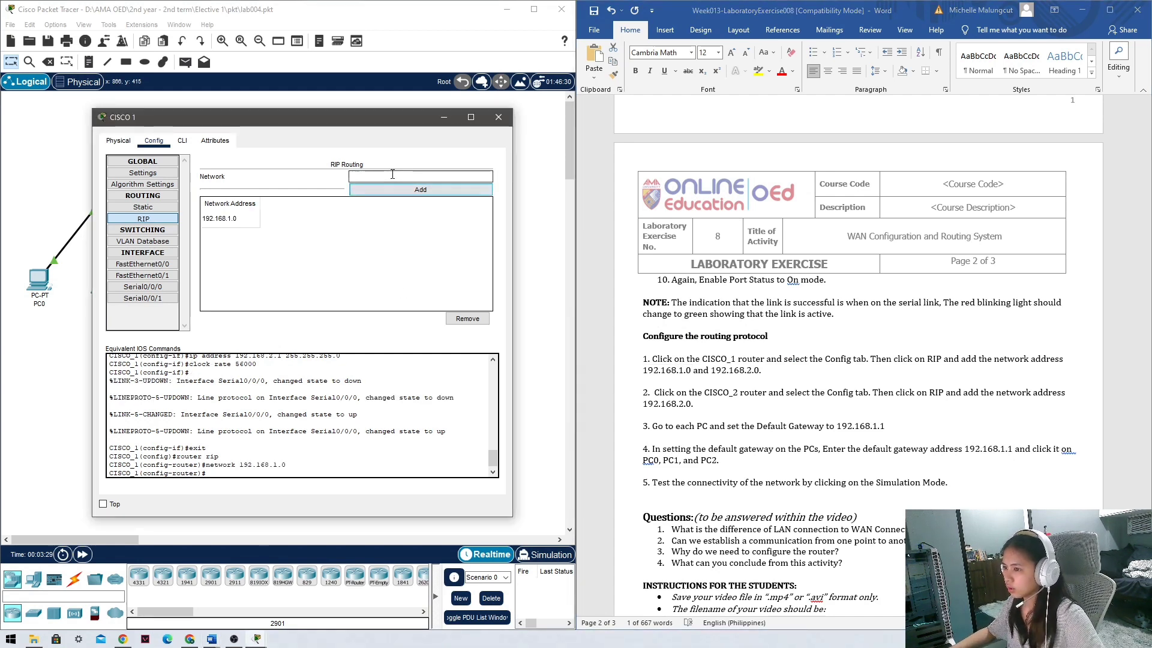
Step: Try to add the network 192.168.2.0 to CISCO 1's RIP routing by editing the previously copied address
{"action": "key", "text": "ctrl+v"}
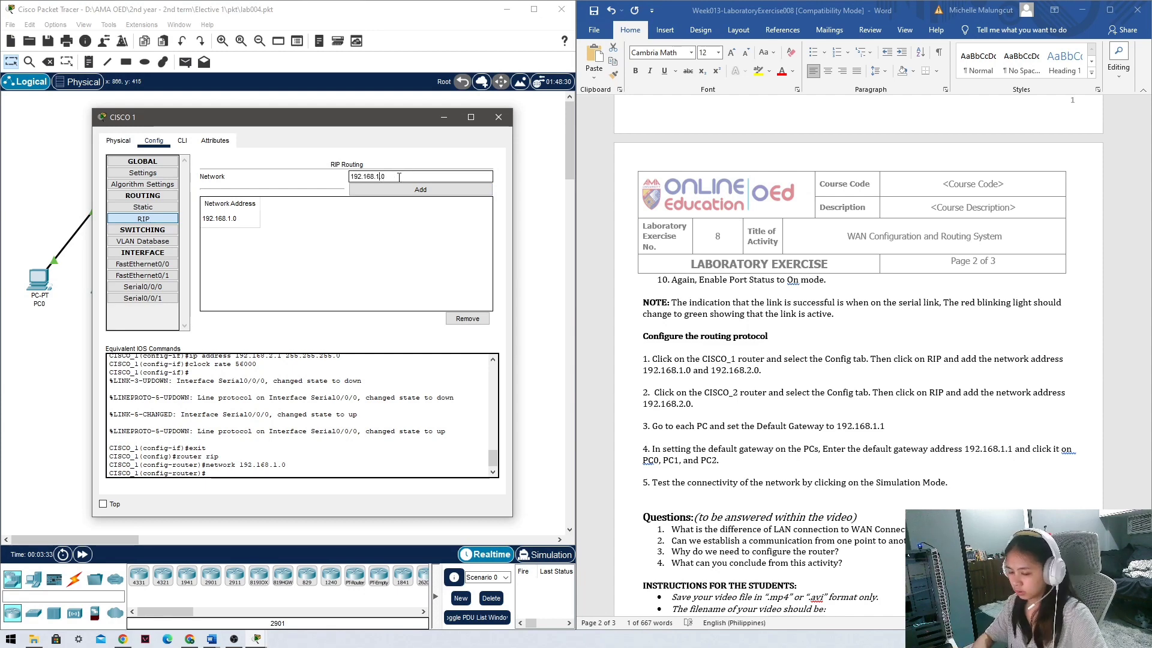
{"action": "key", "text": "BackSpace"}
{"action": "type", "text": "2"}
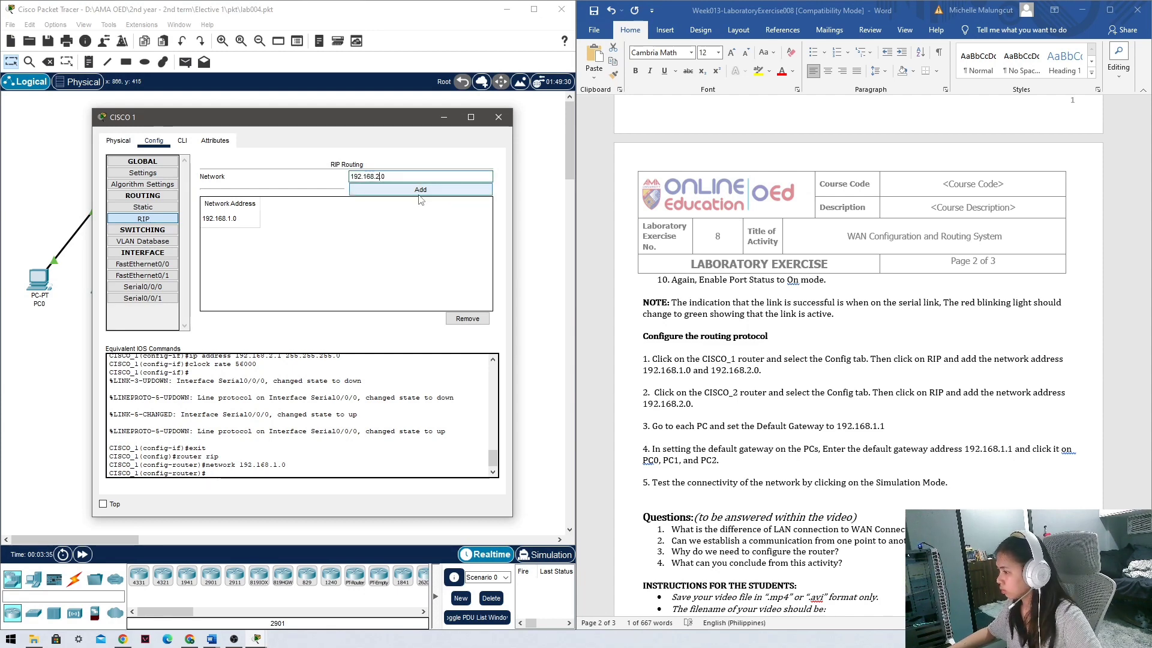
{"action": "left_click", "coordinate": [421, 189]}
{"action": "key", "text": "Return"}
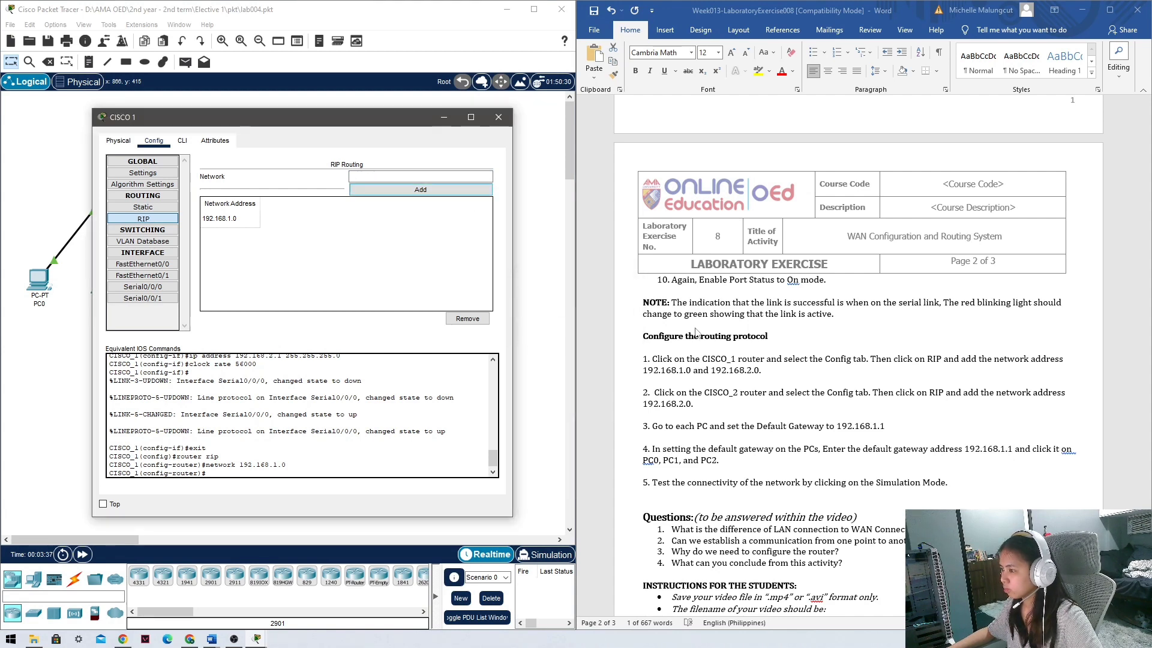
Step: Copy the address 192.168.2.0 from routing instruction 1, add it to CISCO 1's RIP networks, and close the configuration window
{"action": "double_click", "coordinate": [730, 370]}
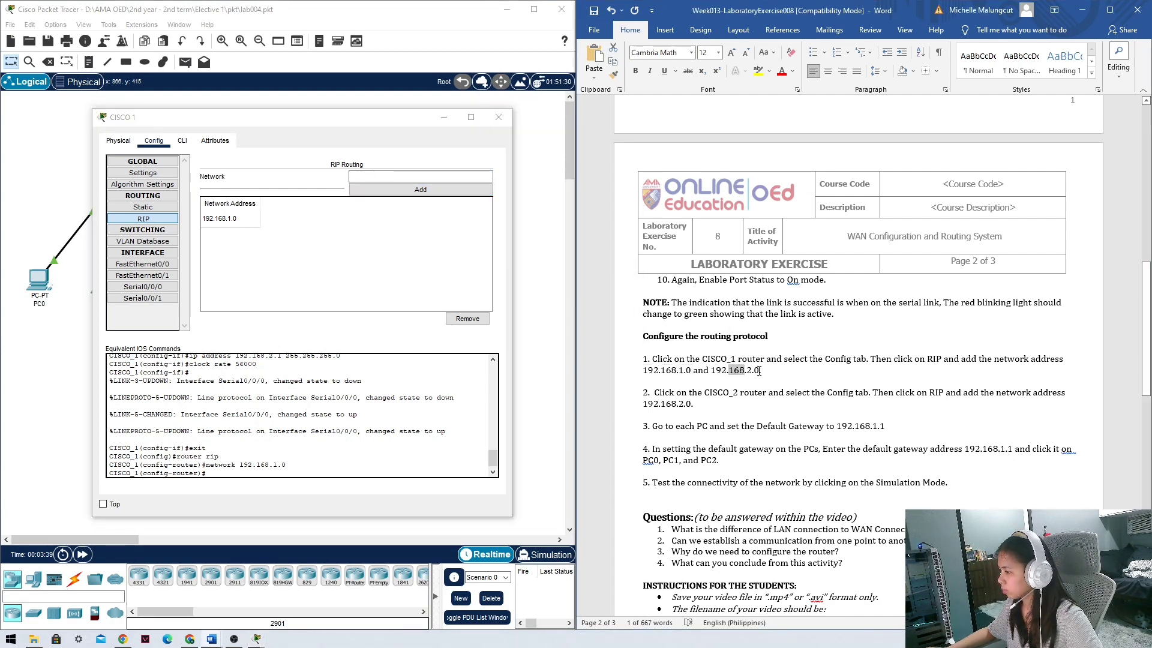
{"action": "left_click_drag", "start_coordinate": [759, 372], "coordinate": [724, 373]}
{"action": "double_click", "coordinate": [718, 371]}
{"action": "left_click", "coordinate": [713, 369]}
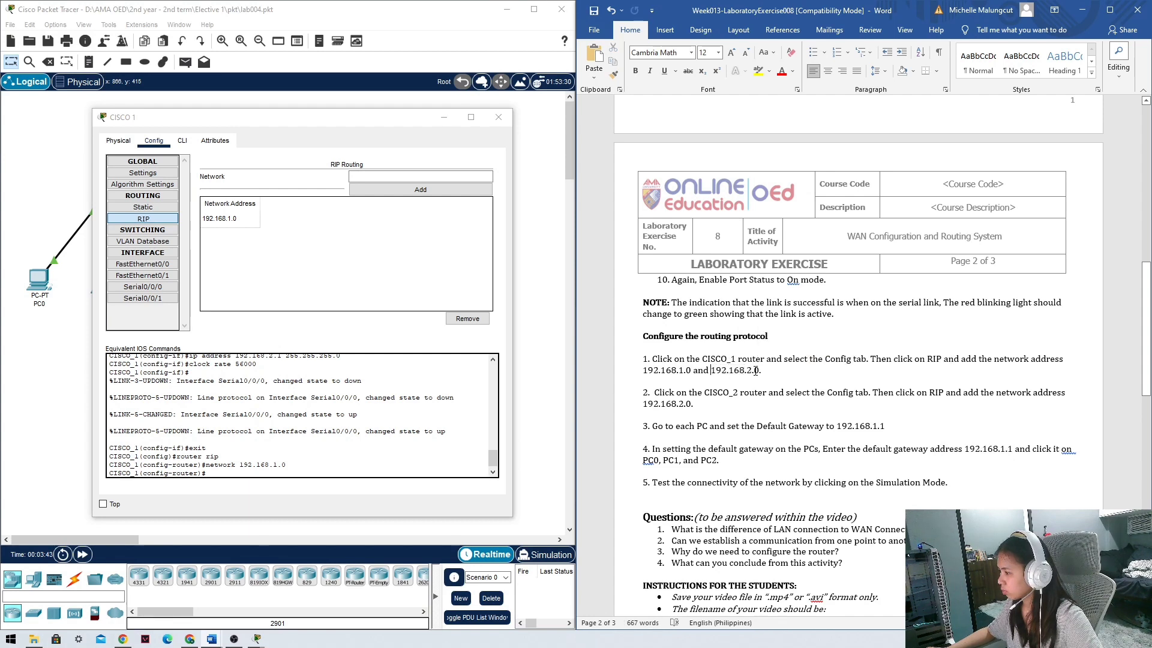
{"action": "left_click", "coordinate": [759, 371], "text": "shift"}
{"action": "key", "text": "ctrl+c"}
{"action": "left_click", "coordinate": [387, 180]}
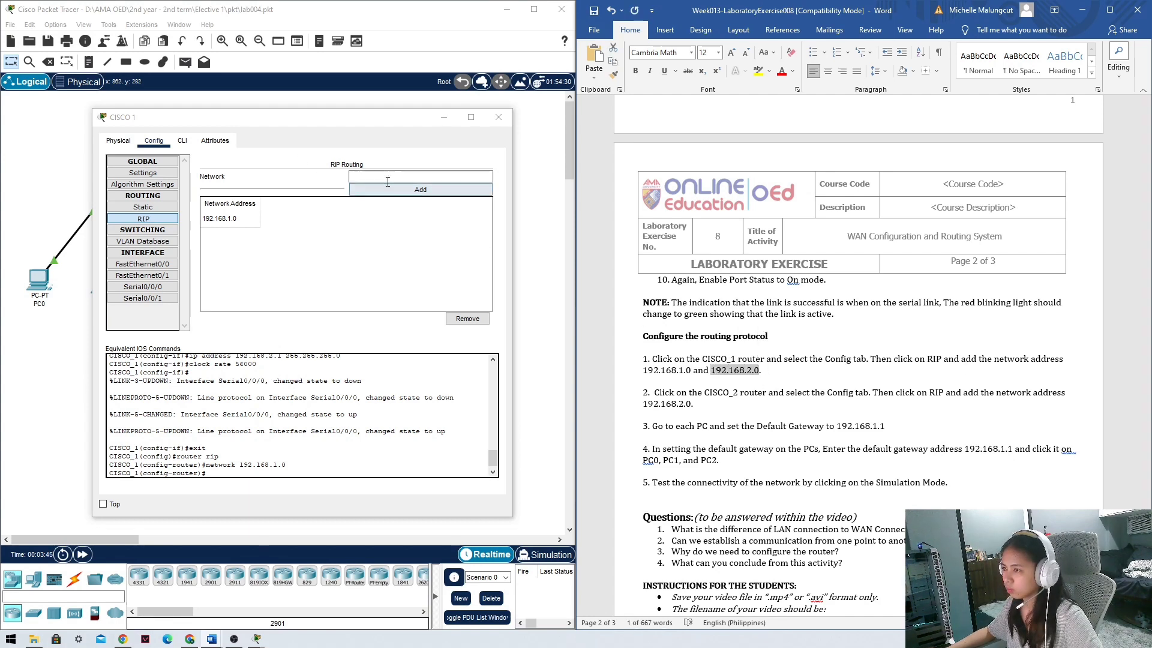
{"action": "key", "text": "ctrl+v"}
{"action": "left_click", "coordinate": [420, 189]}
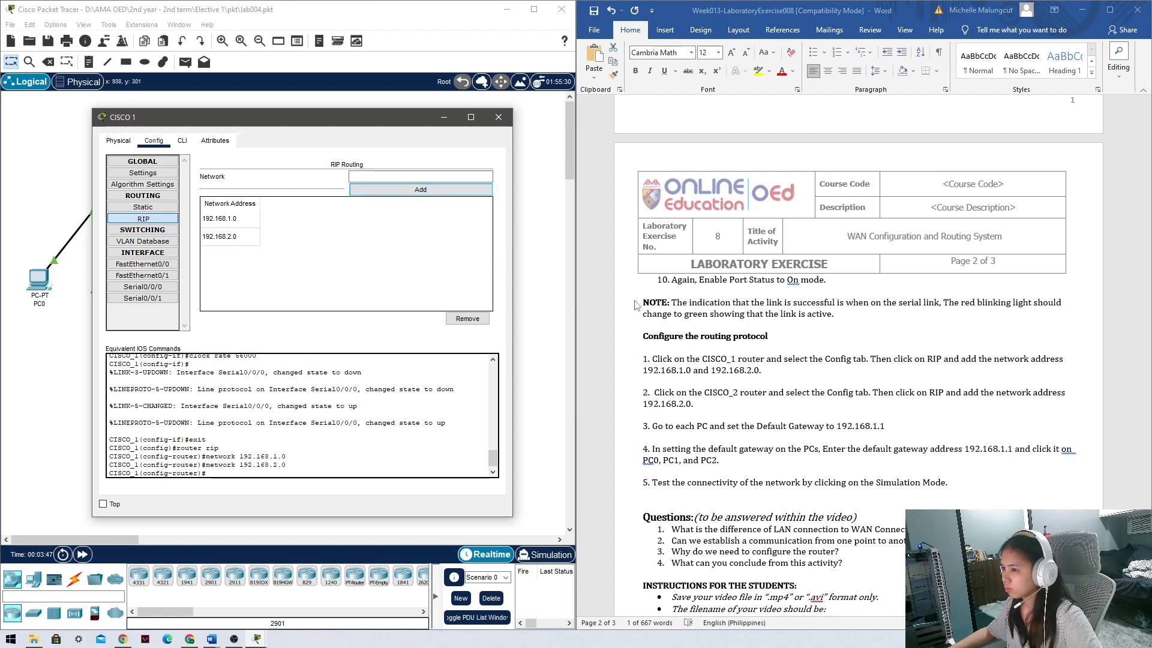
{"action": "scroll", "coordinate": [654, 327], "scroll_direction": "down", "scroll_amount": 2}
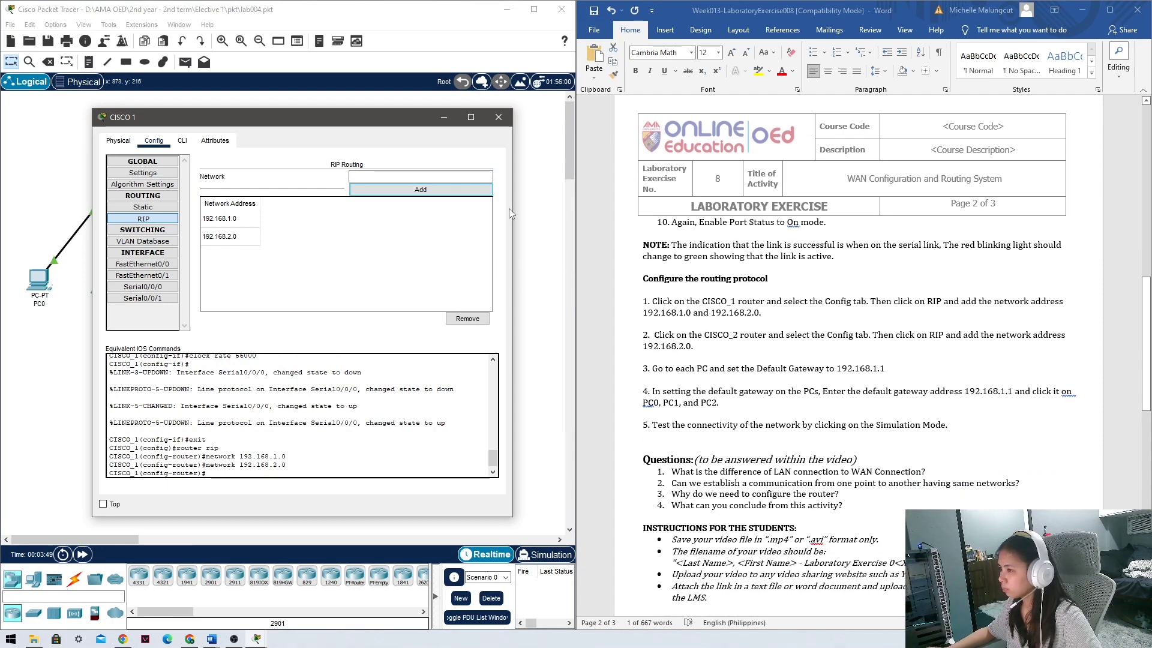
{"action": "left_click", "coordinate": [499, 117]}
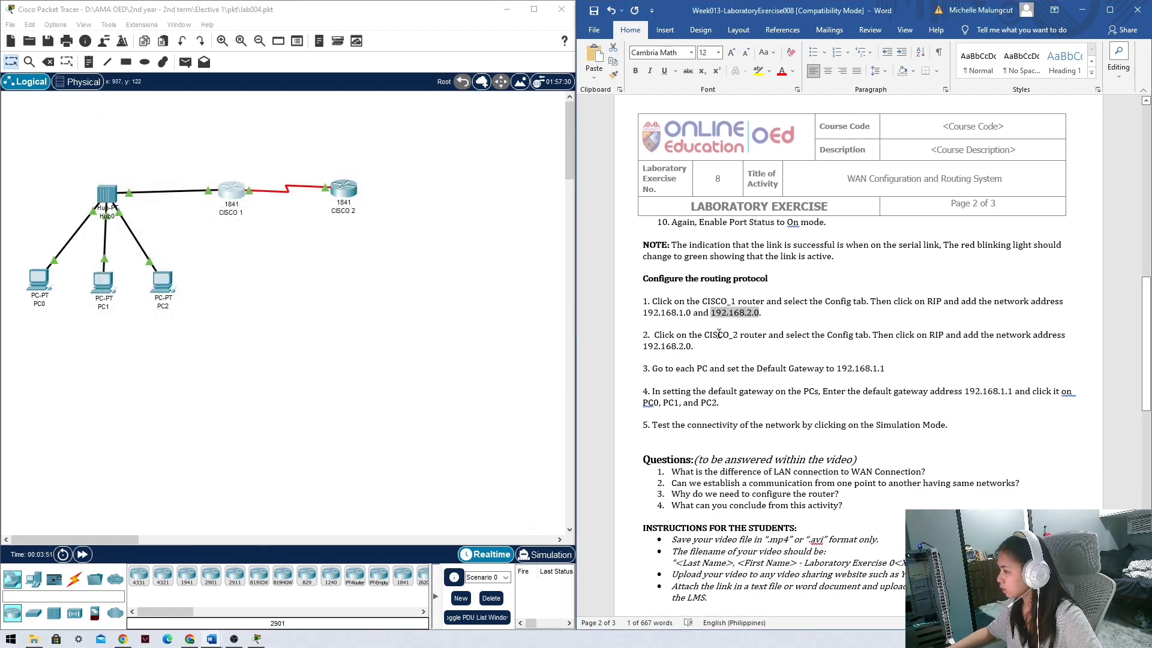
Step: Add the network 192.168.2.0 to CISCO 2's RIP routing and close its configuration window
{"action": "left_click", "coordinate": [348, 192]}
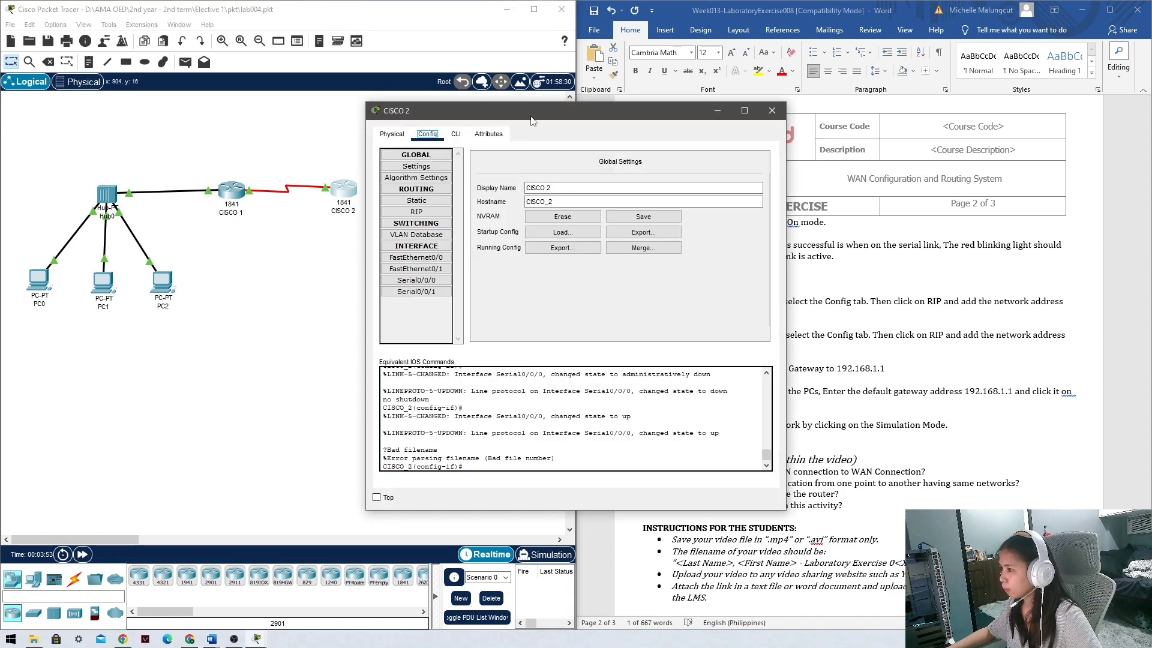
{"action": "left_click_drag", "start_coordinate": [531, 120], "coordinate": [264, 120]}
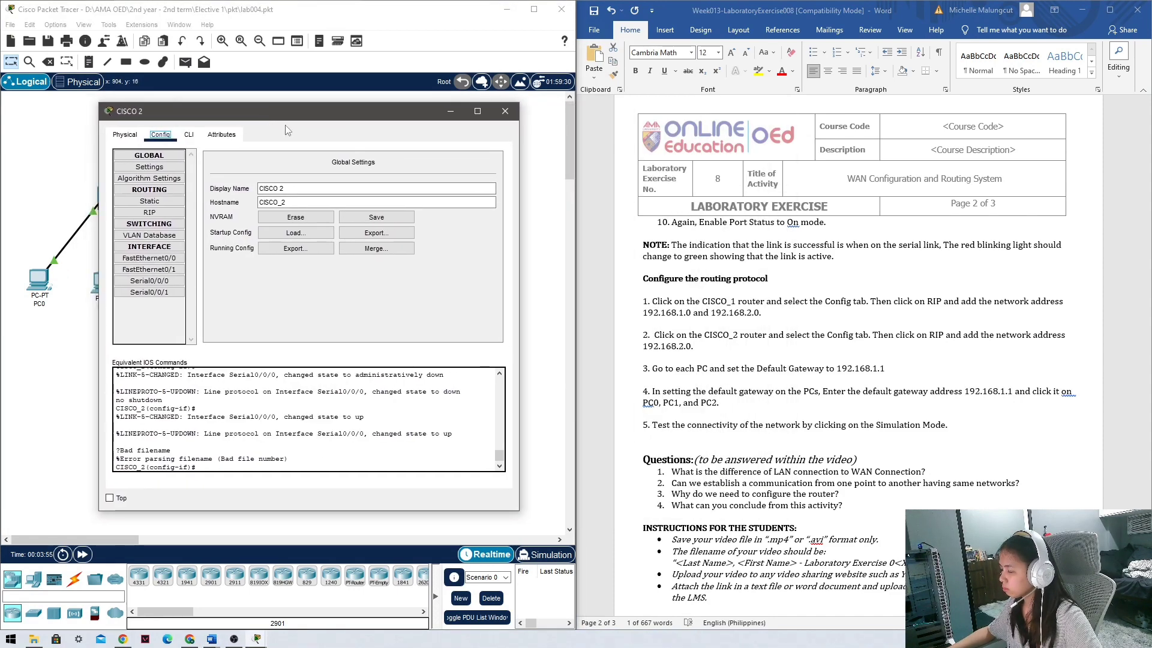
{"action": "left_click", "coordinate": [172, 213]}
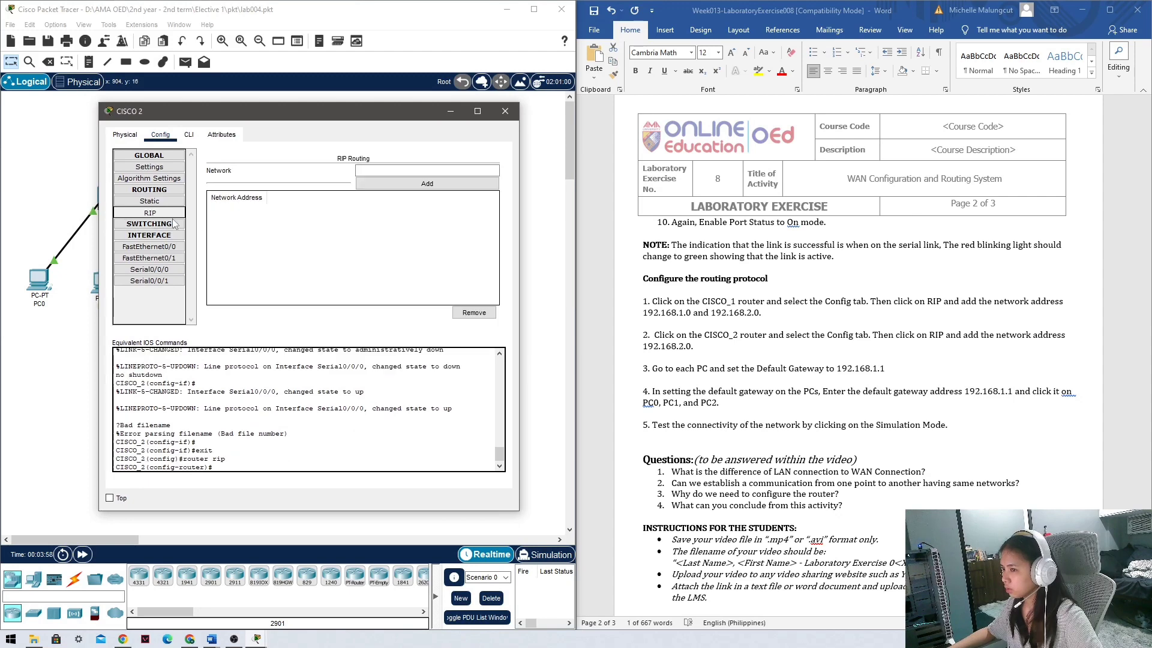
{"action": "left_click", "coordinate": [384, 170]}
{"action": "key", "text": "ctrl+v"}
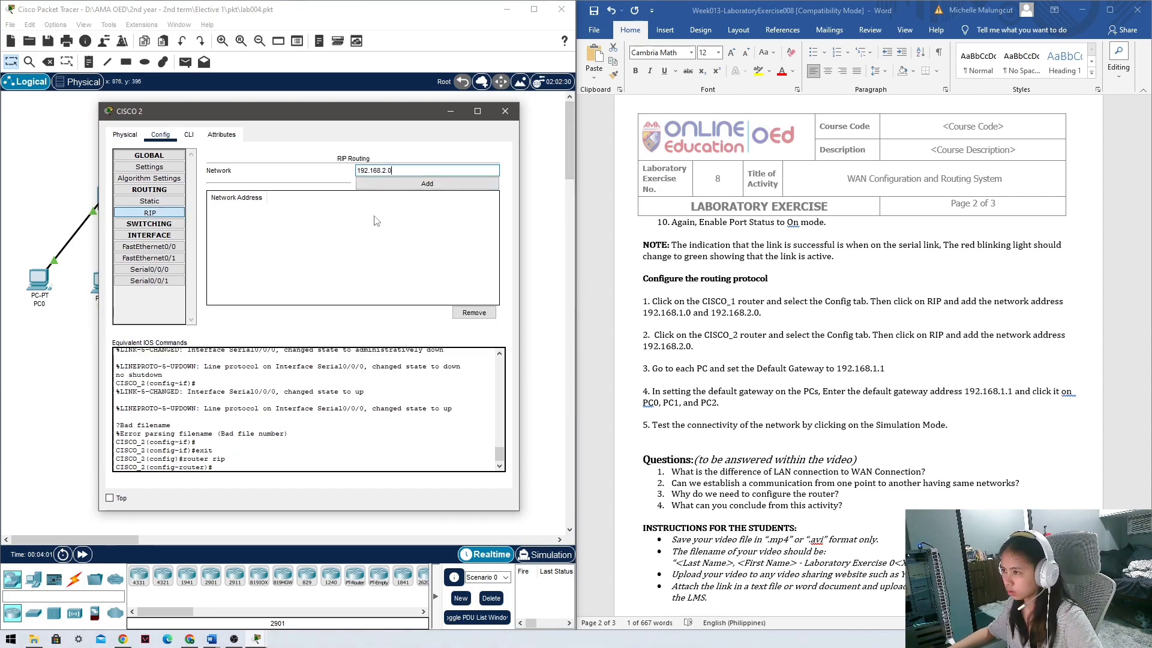
{"action": "left_click", "coordinate": [438, 183]}
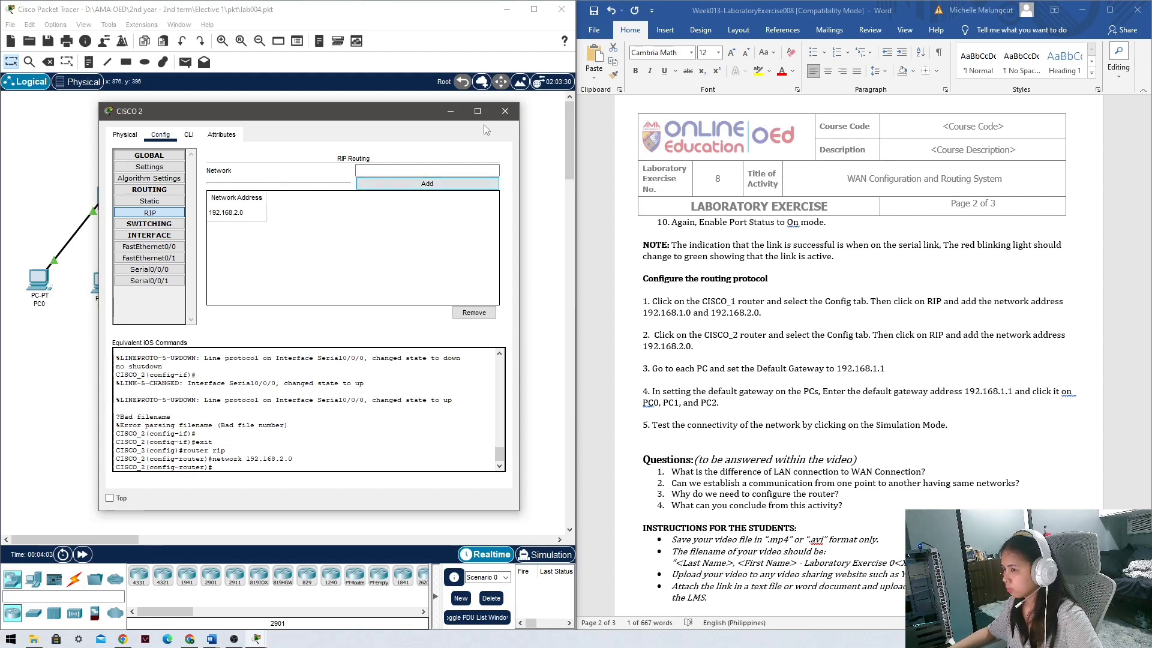
{"action": "left_click", "coordinate": [504, 113]}
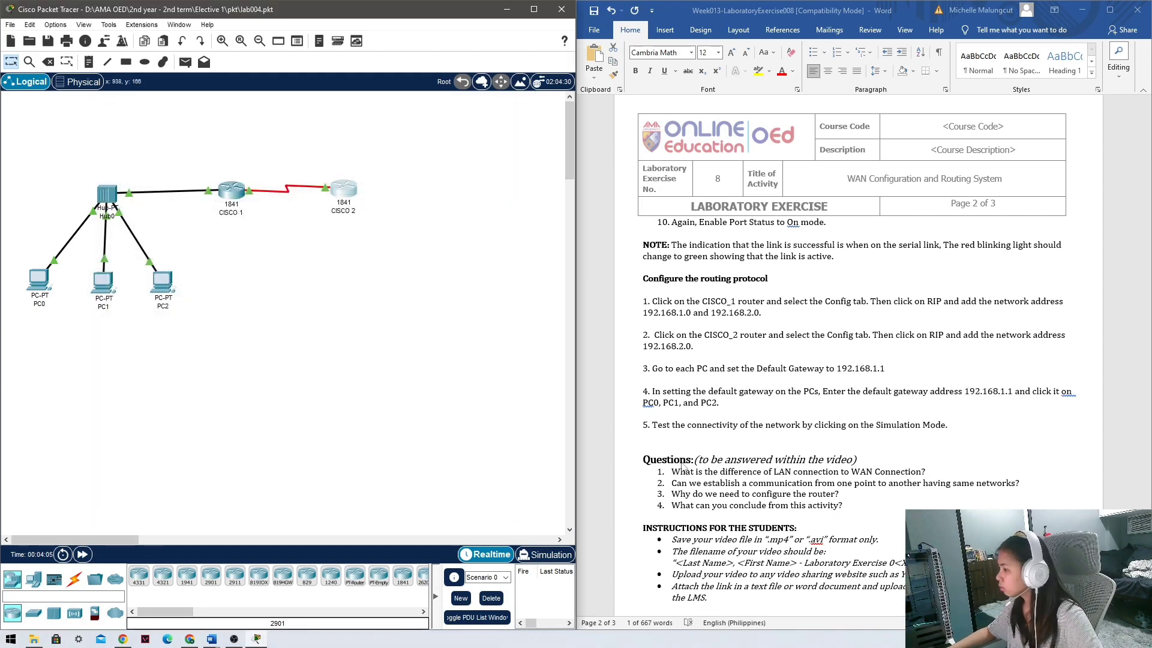
Step: Copy the gateway address from routing instruction 3 and set PC0's IPv4 default gateway to 192.168.1.1
{"action": "left_click", "coordinate": [836, 370]}
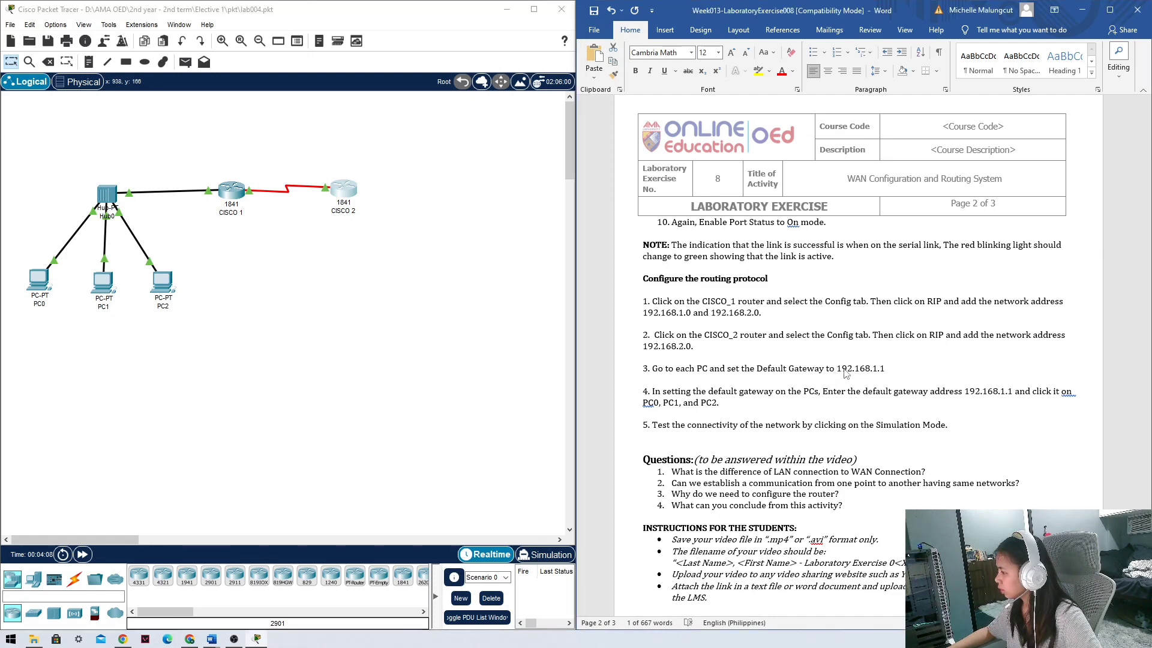
{"action": "left_click", "coordinate": [884, 370], "text": "shift"}
{"action": "key", "text": "ctrl+c"}
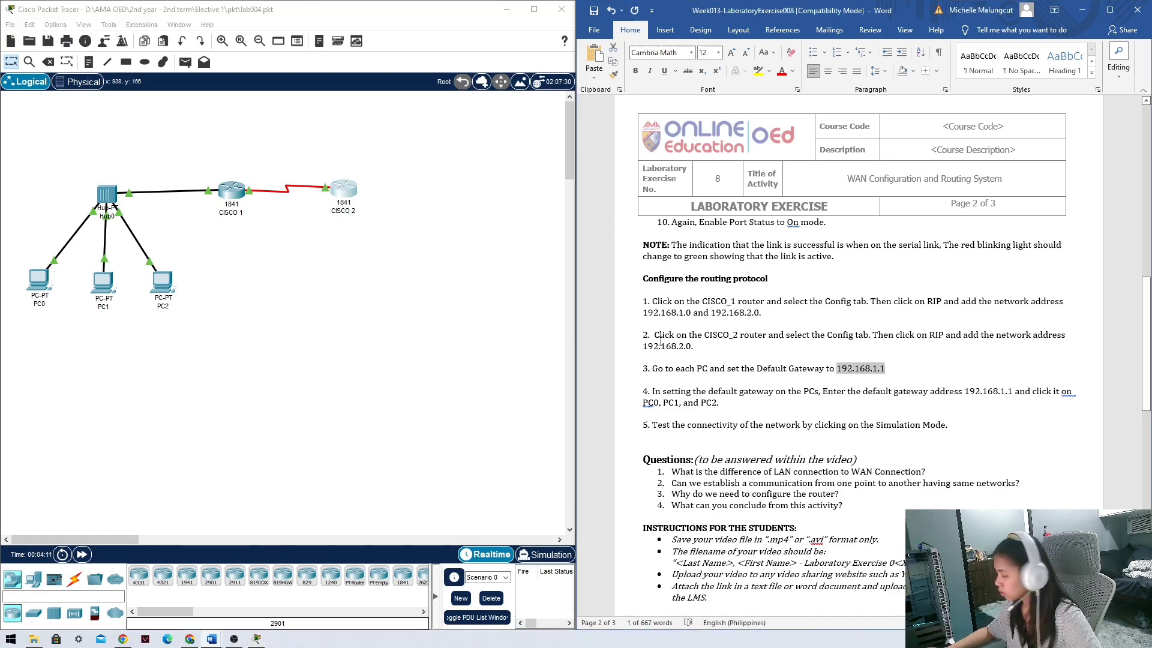
{"action": "left_click", "coordinate": [40, 283]}
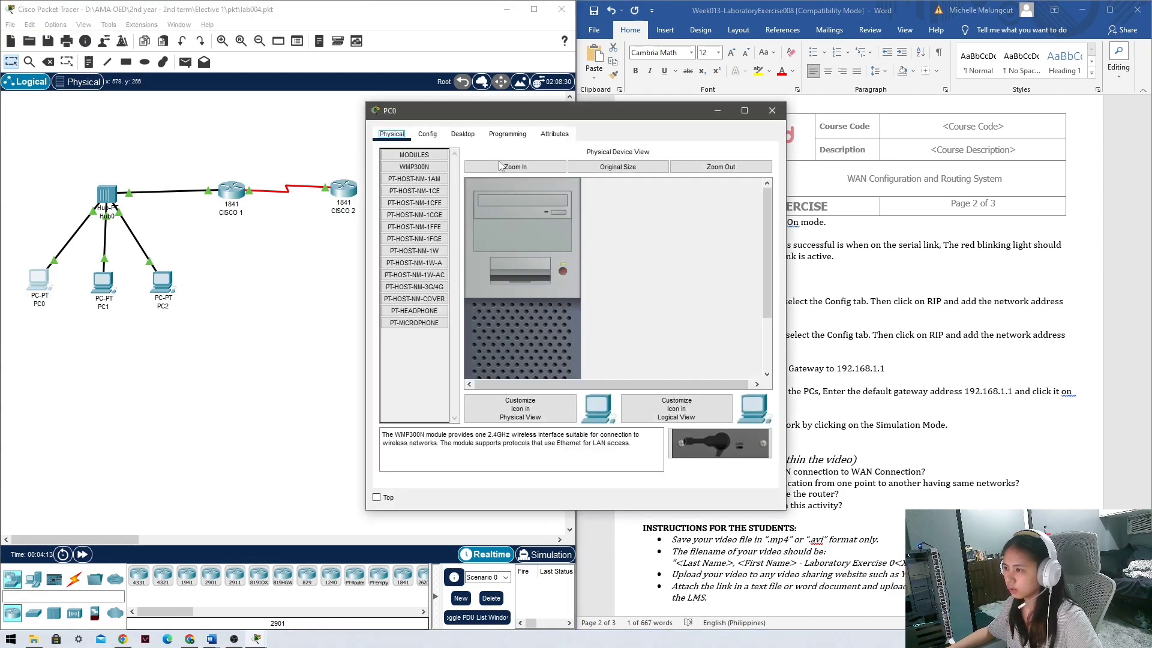
{"action": "left_click", "coordinate": [427, 133]}
{"action": "left_click", "coordinate": [560, 268]}
{"action": "key", "text": "ctrl+v"}
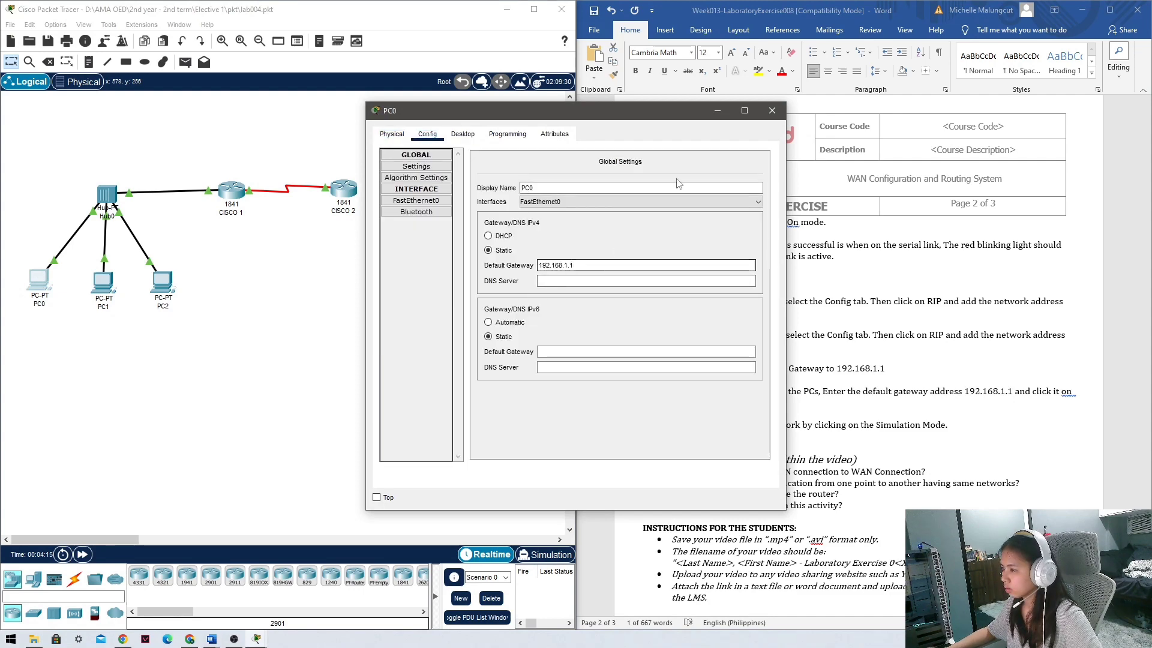
{"action": "left_click", "coordinate": [772, 110]}
Step: Set PC1's IPv4 default gateway to the copied address 192.168.1.1 and close its window
{"action": "left_click", "coordinate": [103, 281]}
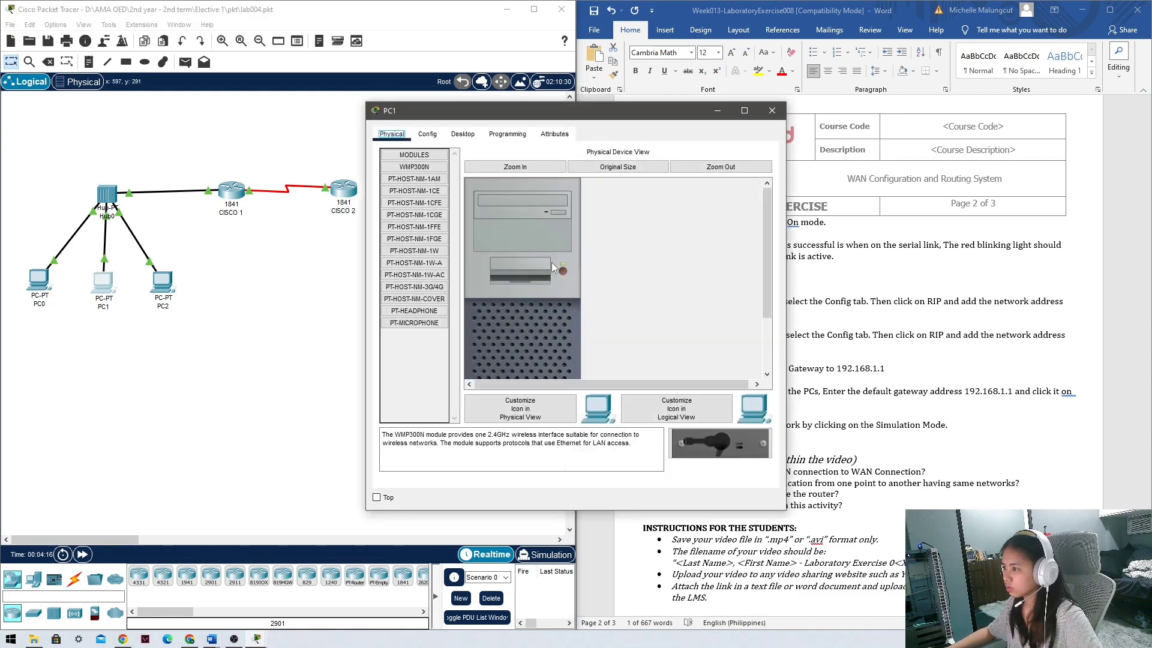
{"action": "left_click", "coordinate": [427, 134]}
{"action": "left_click", "coordinate": [576, 265]}
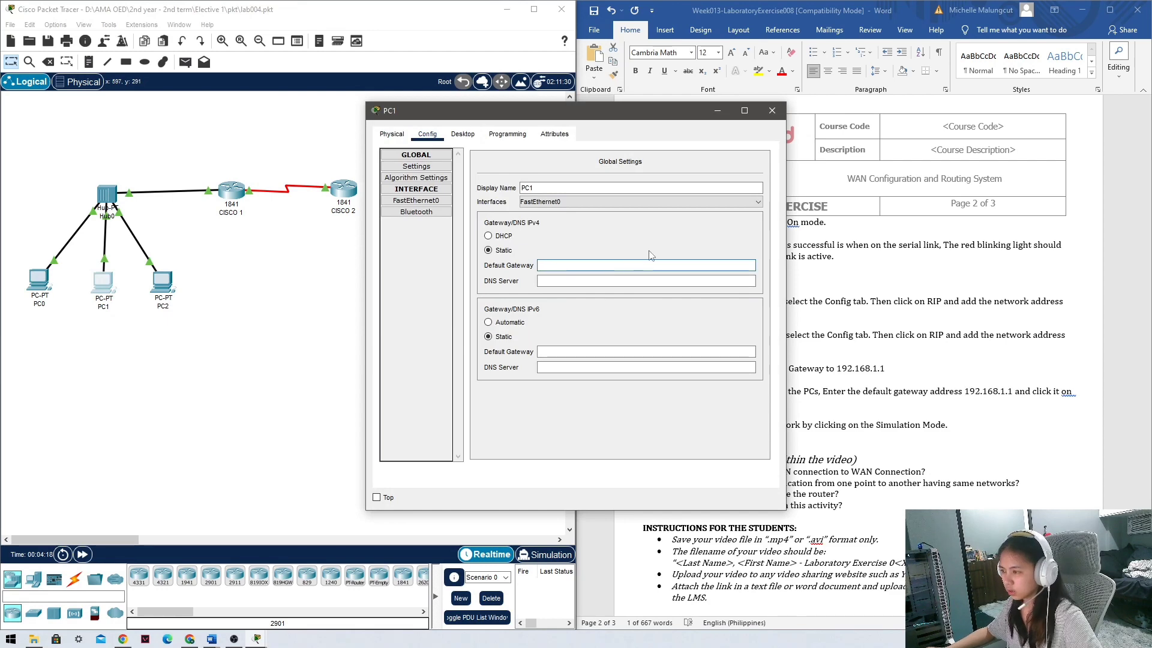
{"action": "key", "text": "ctrl+v"}
{"action": "left_click", "coordinate": [772, 110]}
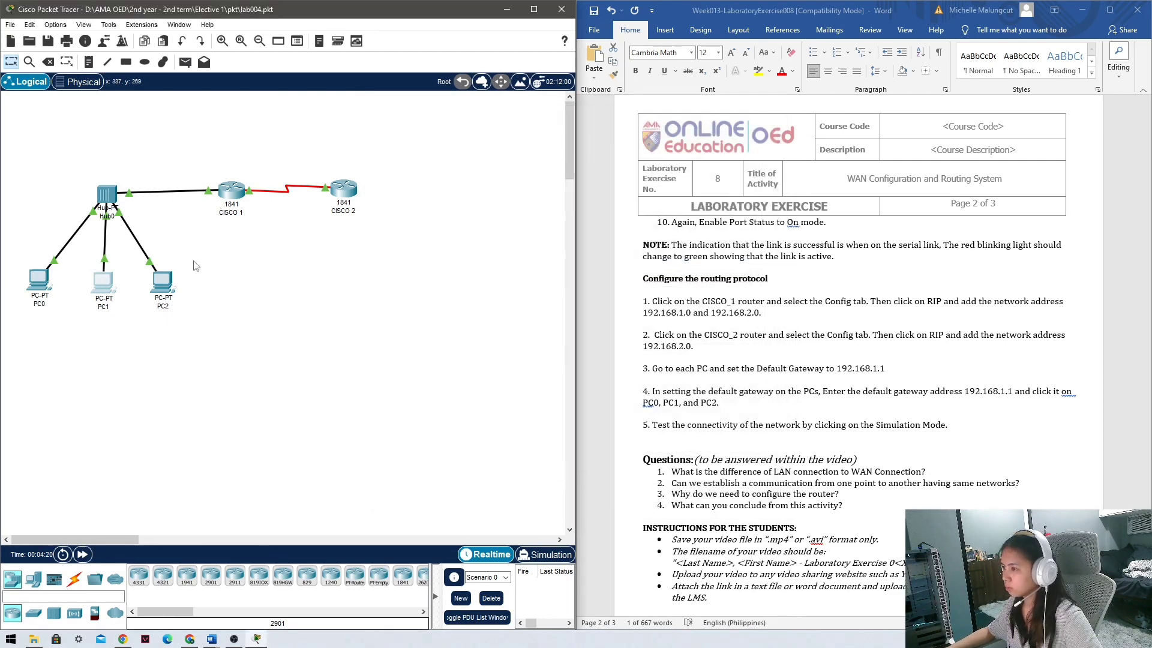
Step: Set PC2's IPv4 default gateway to the copied address 192.168.1.1 and close its window
{"action": "left_click", "coordinate": [164, 293]}
{"action": "left_click", "coordinate": [425, 135]}
{"action": "left_click", "coordinate": [583, 265]}
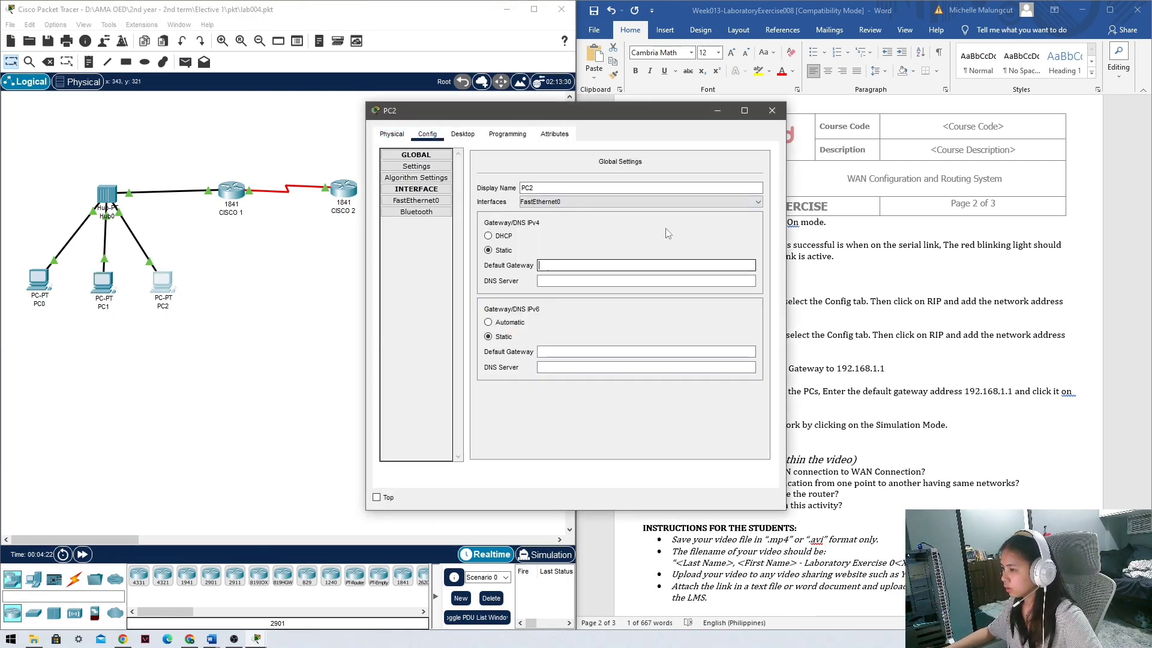
{"action": "key", "text": "ctrl+v"}
{"action": "left_click", "coordinate": [772, 110]}
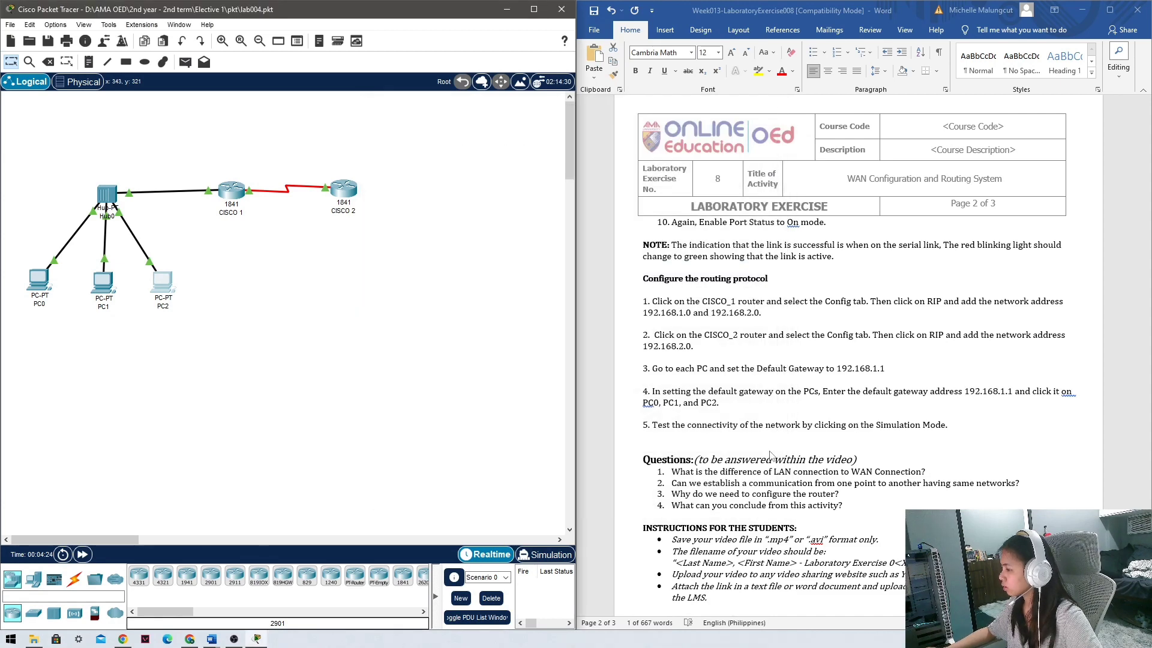
Step: Highlight instruction 5 about testing connectivity, and play the network simulation in Simulation mode
{"action": "left_click", "coordinate": [662, 401]}
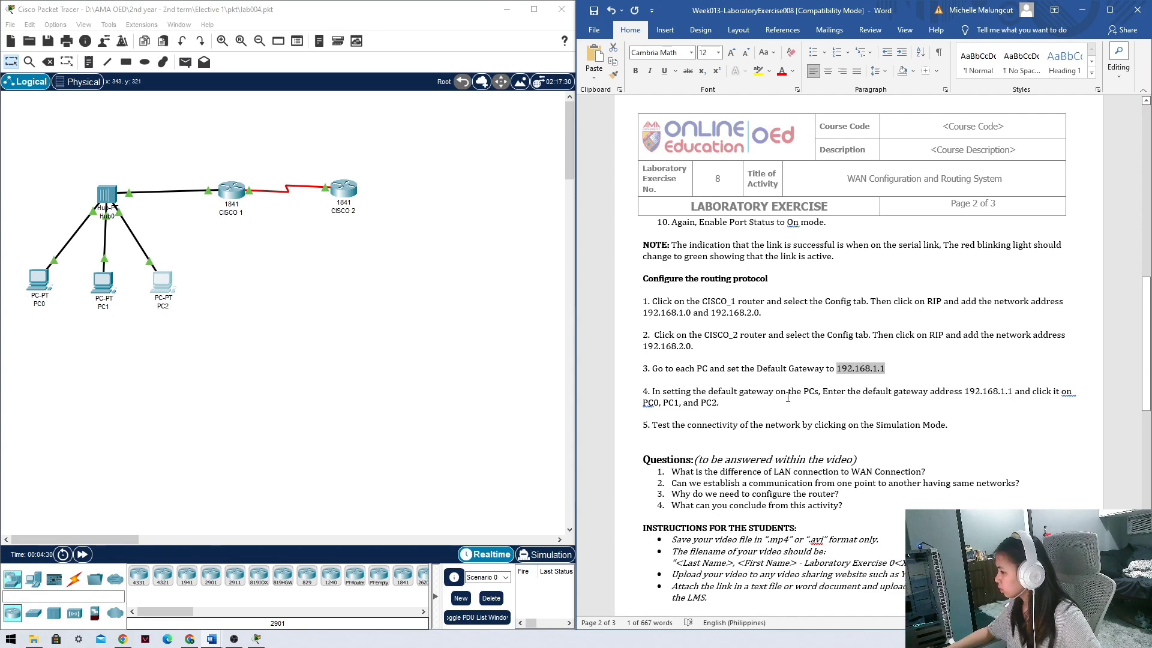
{"action": "scroll", "coordinate": [684, 423], "scroll_direction": "down", "scroll_amount": 3}
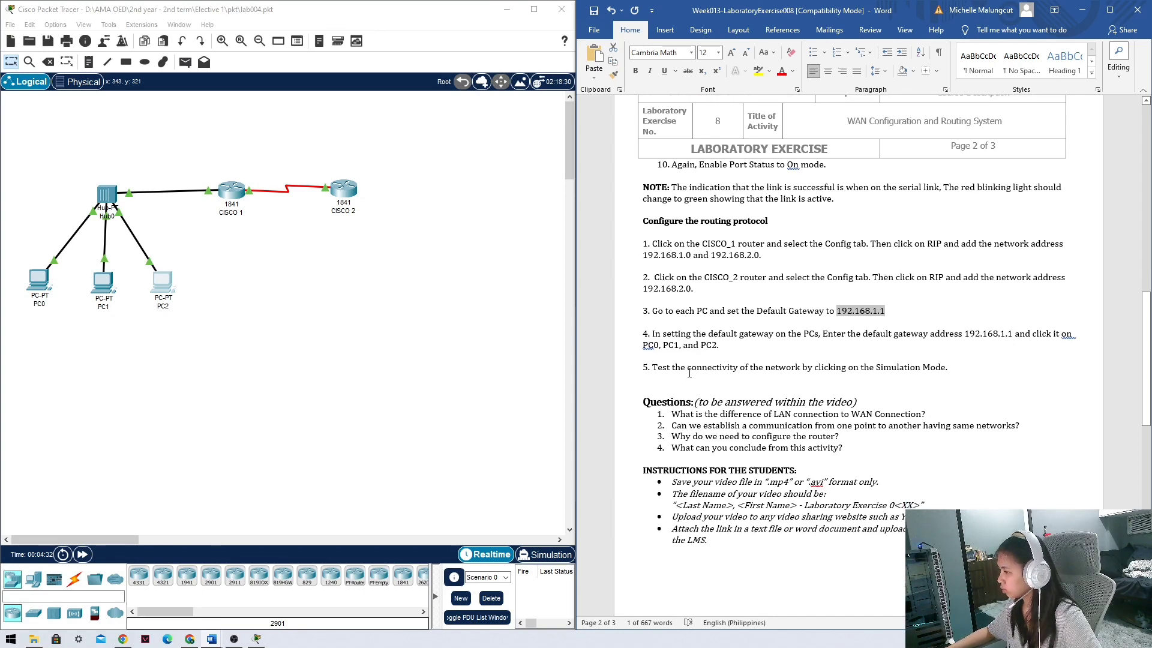
{"action": "scroll", "coordinate": [680, 346], "scroll_direction": "down", "scroll_amount": 2}
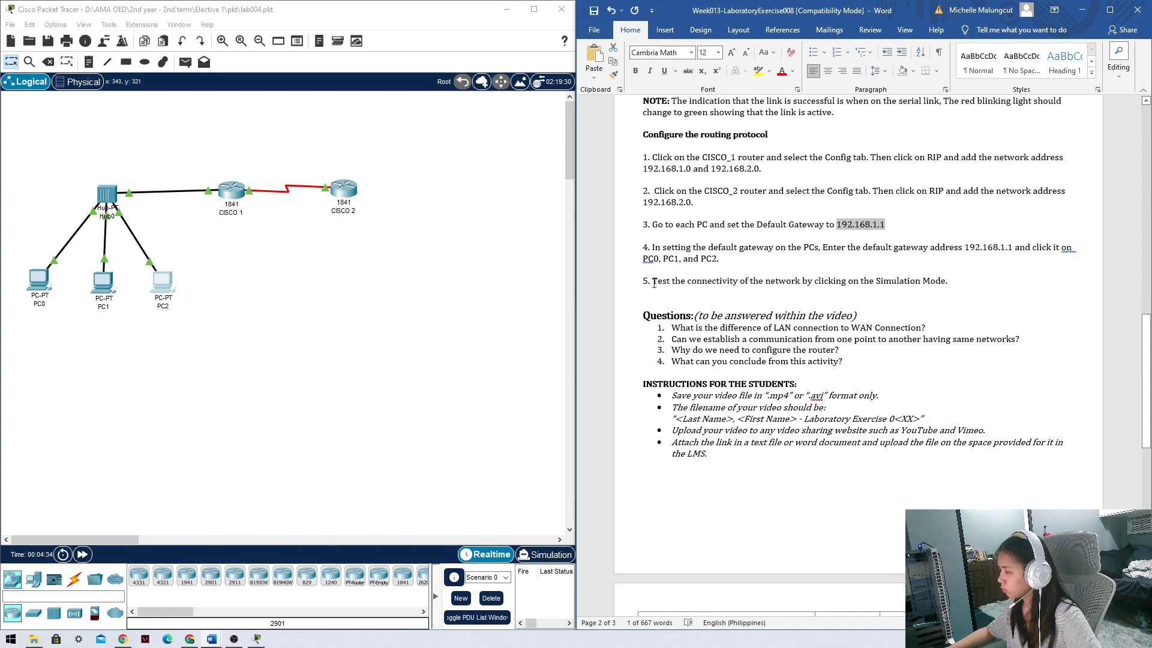
{"action": "left_click_drag", "start_coordinate": [653, 281], "coordinate": [922, 280]}
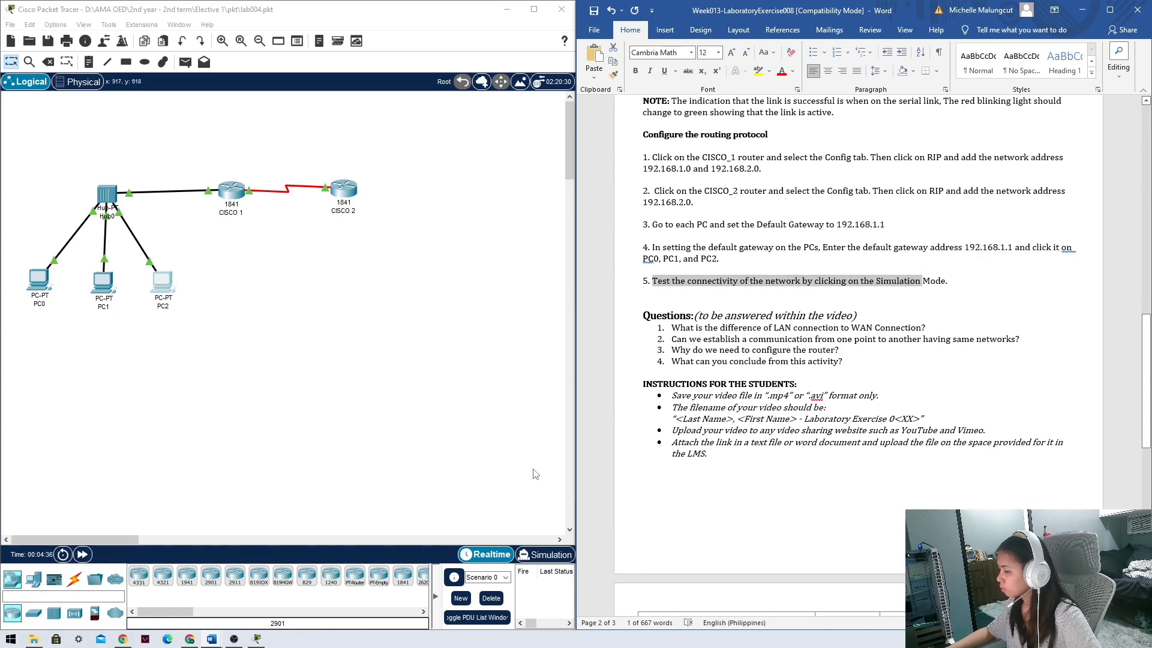
{"action": "left_click", "coordinate": [546, 561]}
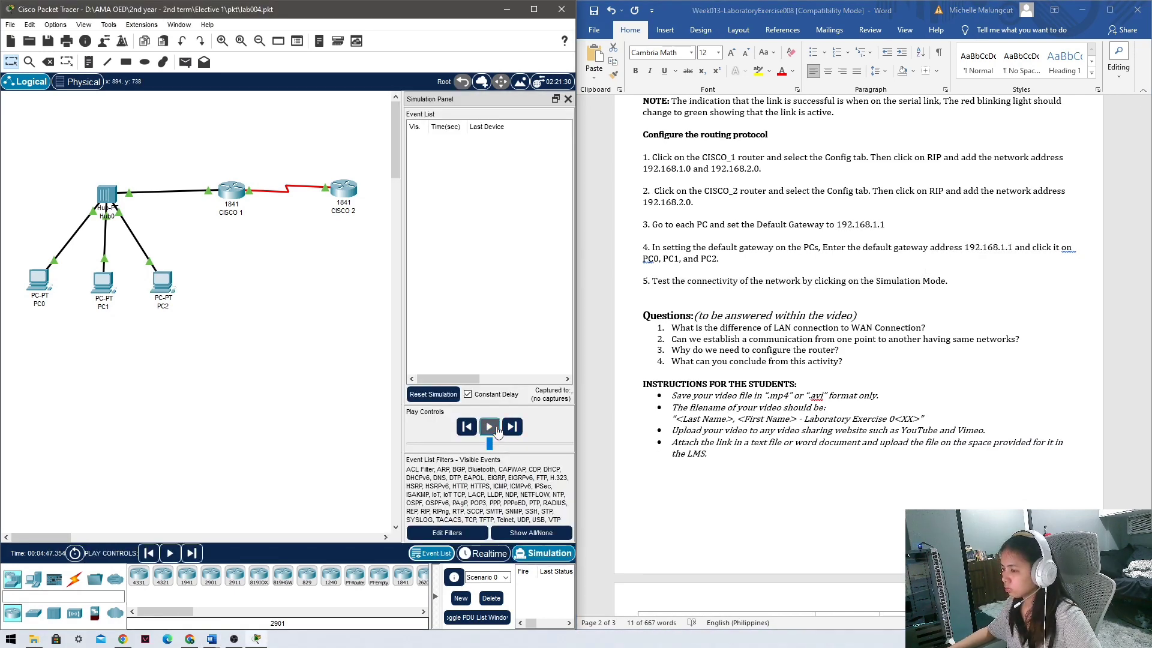
{"action": "left_click", "coordinate": [492, 420]}
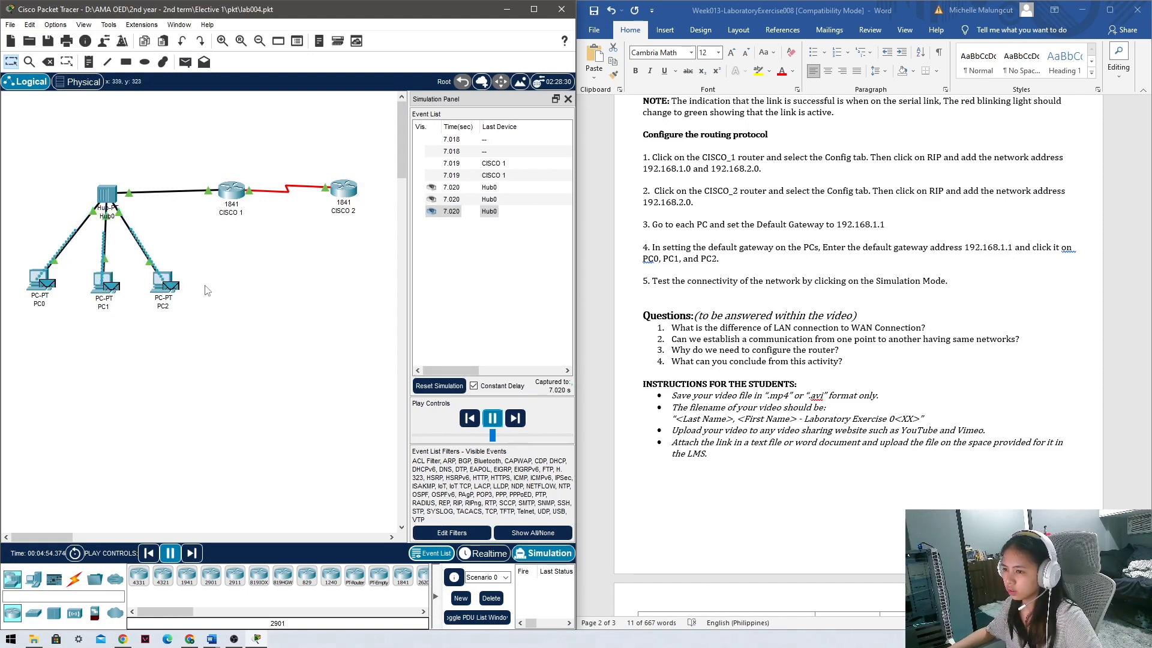
Step: Move Hub0 slightly upward in the topology and turn off the simulation's Constant Delay option
{"action": "left_click_drag", "start_coordinate": [103, 204], "coordinate": [105, 190]}
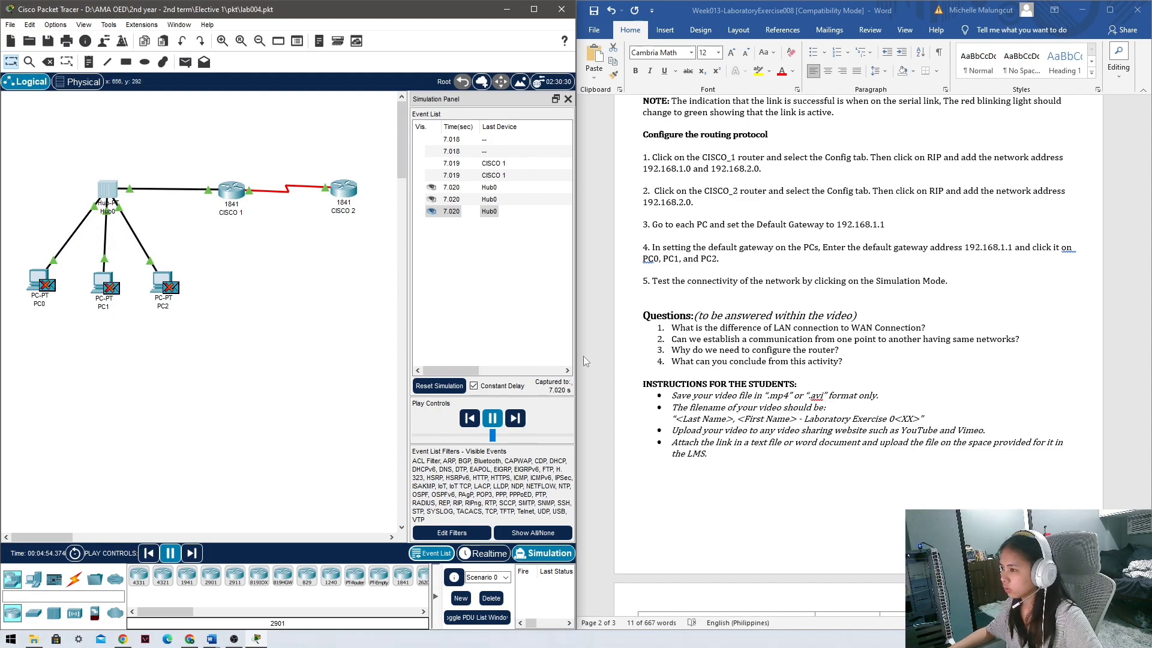
{"action": "left_click", "coordinate": [475, 386]}
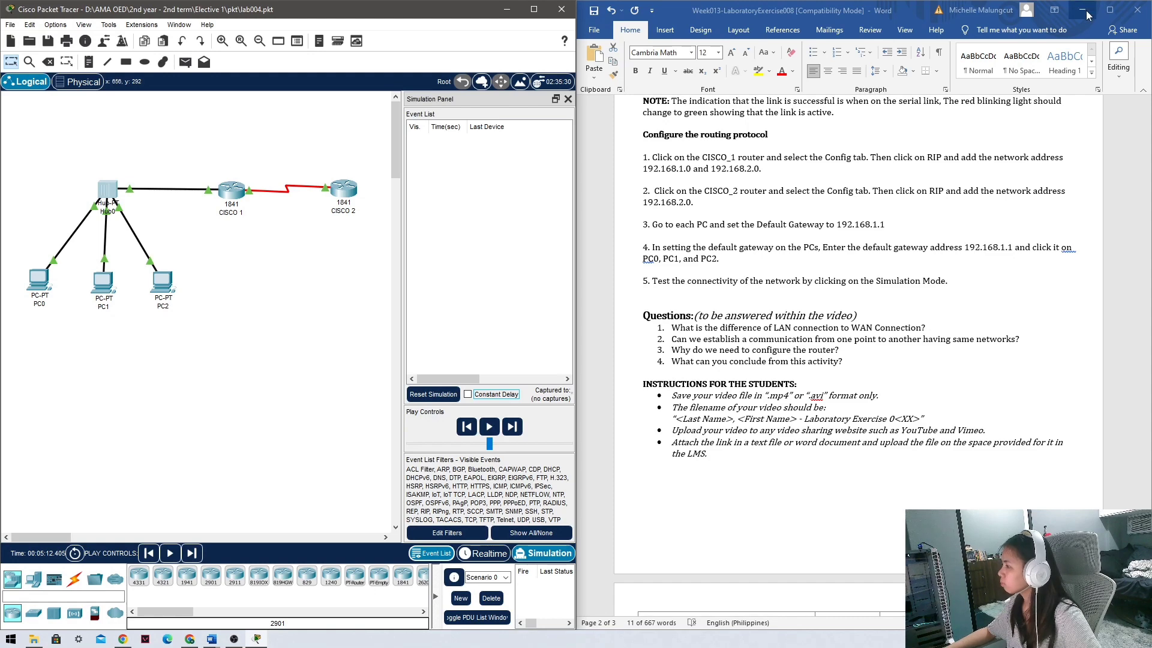
Step: Switch to the other open Word document, which holds the answers to the laboratory questions
{"action": "left_click", "coordinate": [211, 639]}
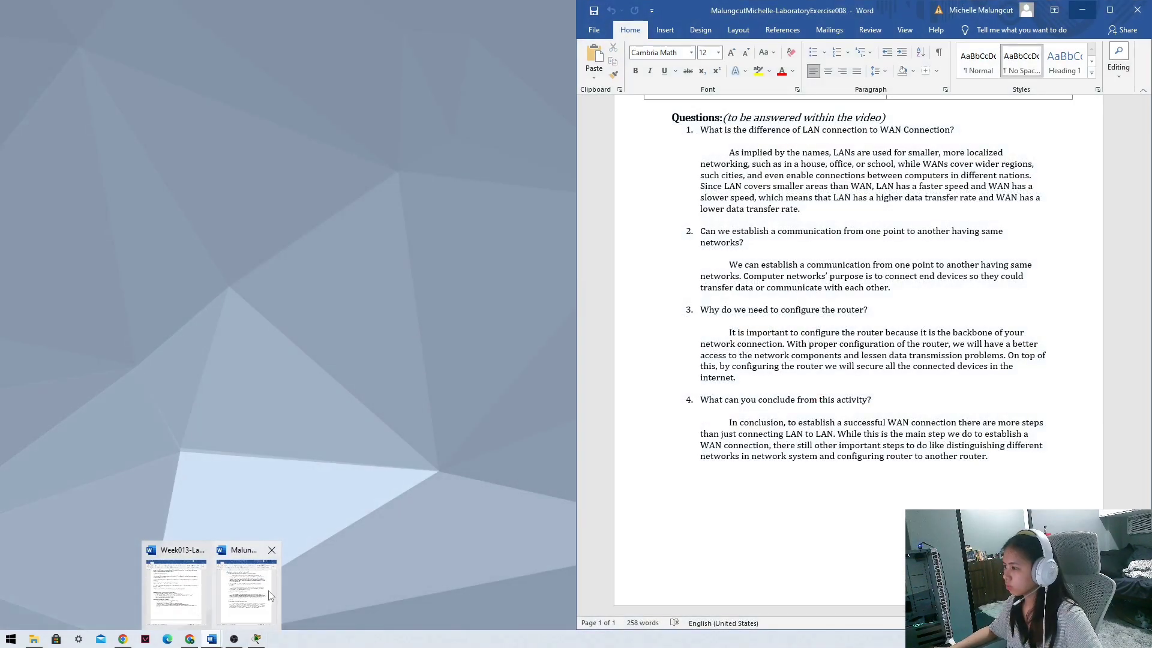
{"action": "left_click", "coordinate": [246, 587]}
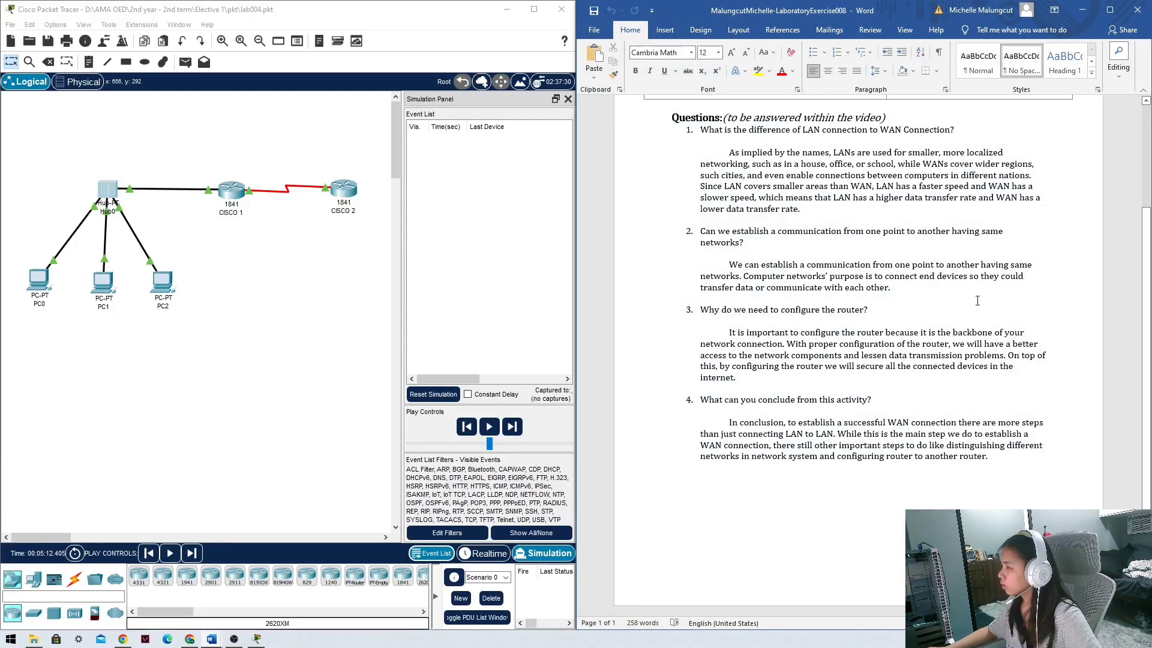